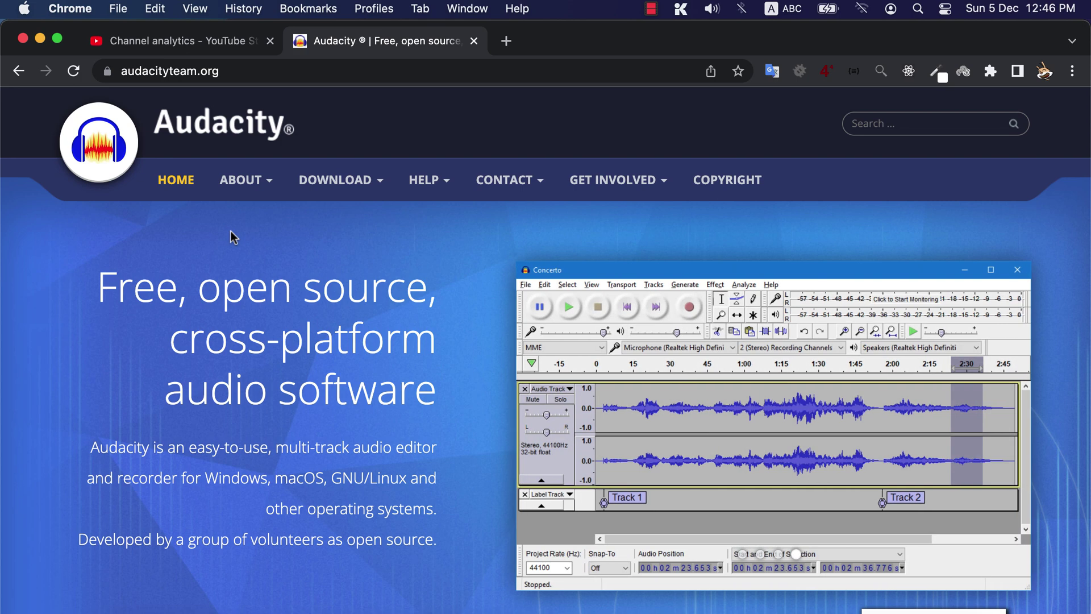
- Bring up the Audacity window with the 'test project' speech recording loaded
mouse_move(328, 199)
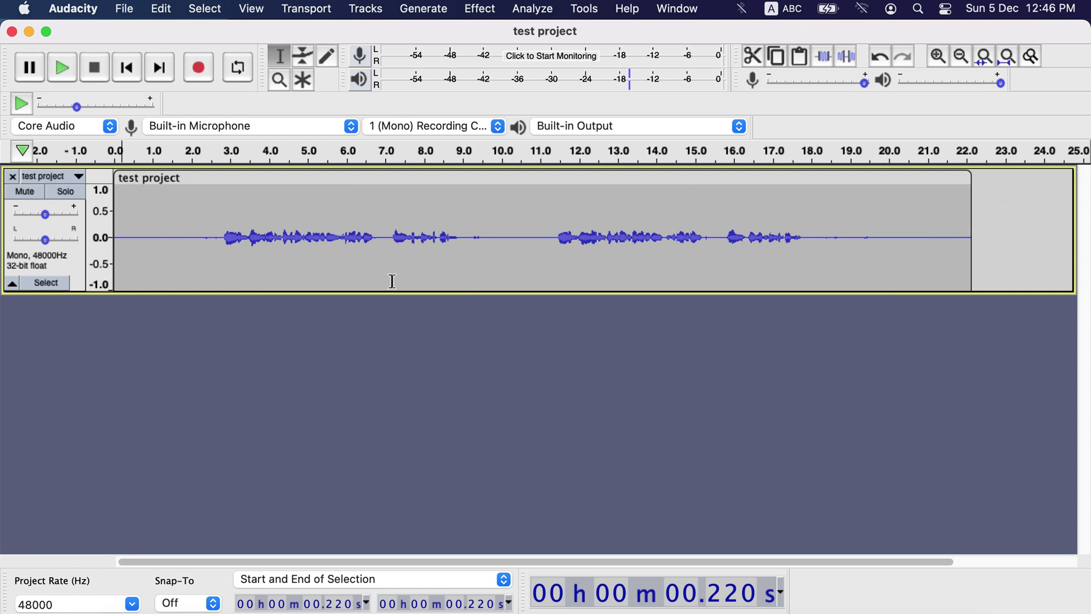
left_click(108, 233)
key("space")
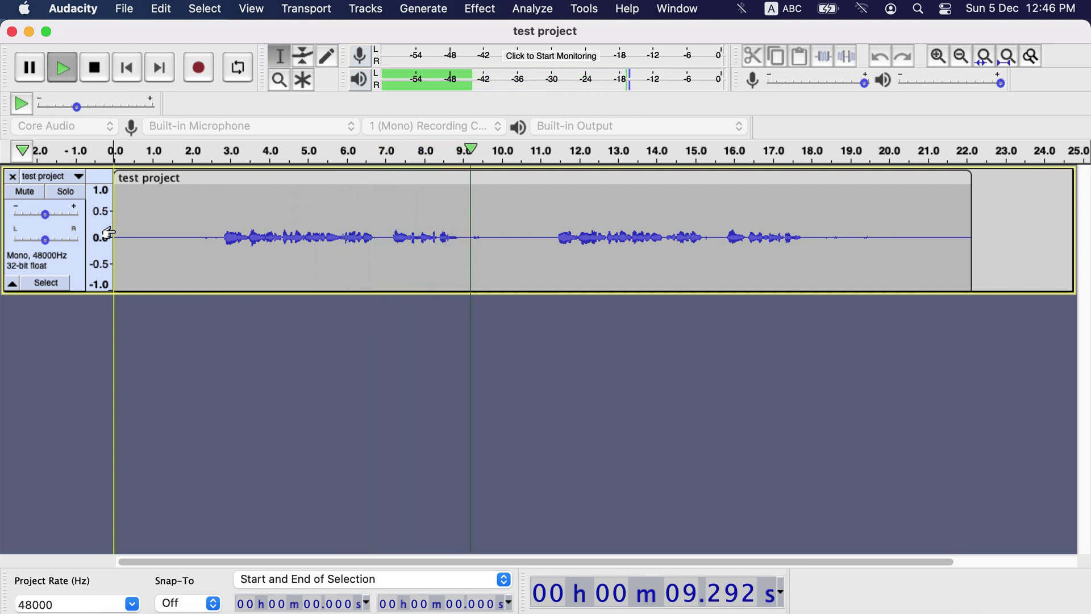
key("space")
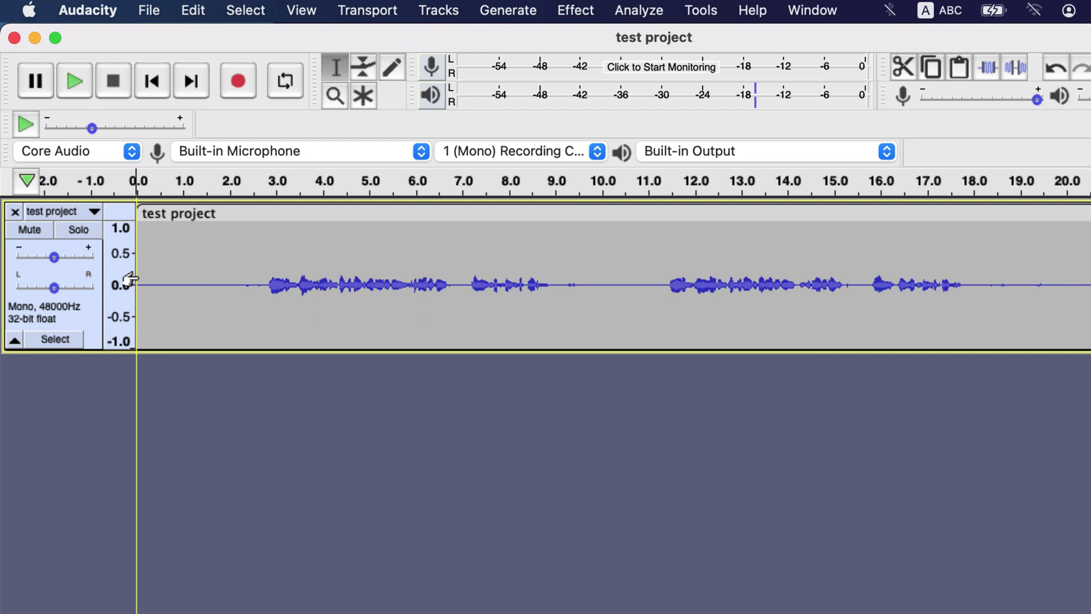
- Duplicate the speech track and rename the copy's clip 'unedited'
double_click(200, 276)
key("super+d")
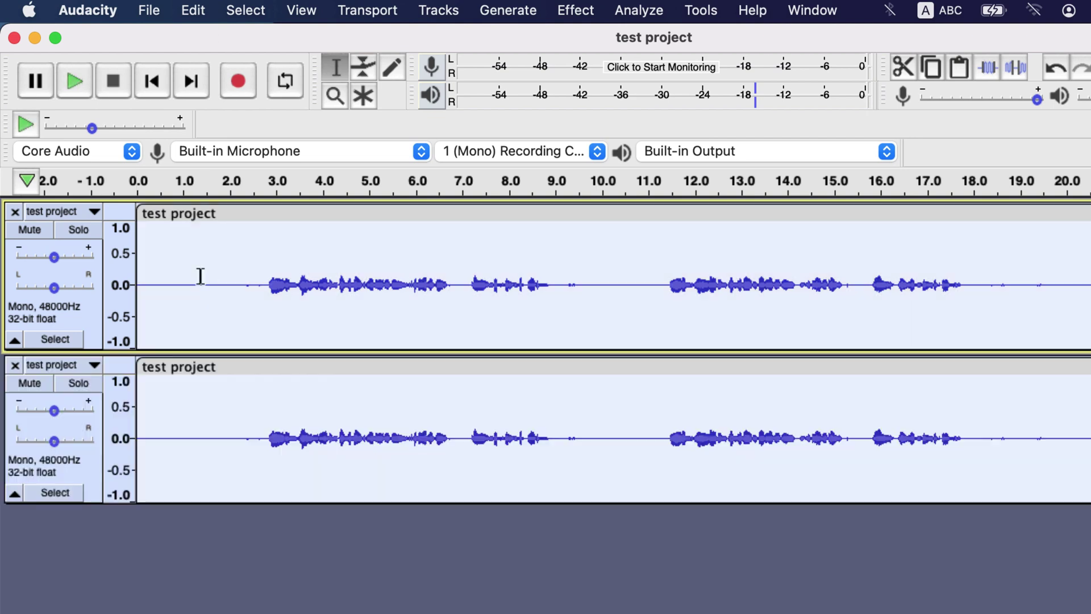
double_click(188, 367)
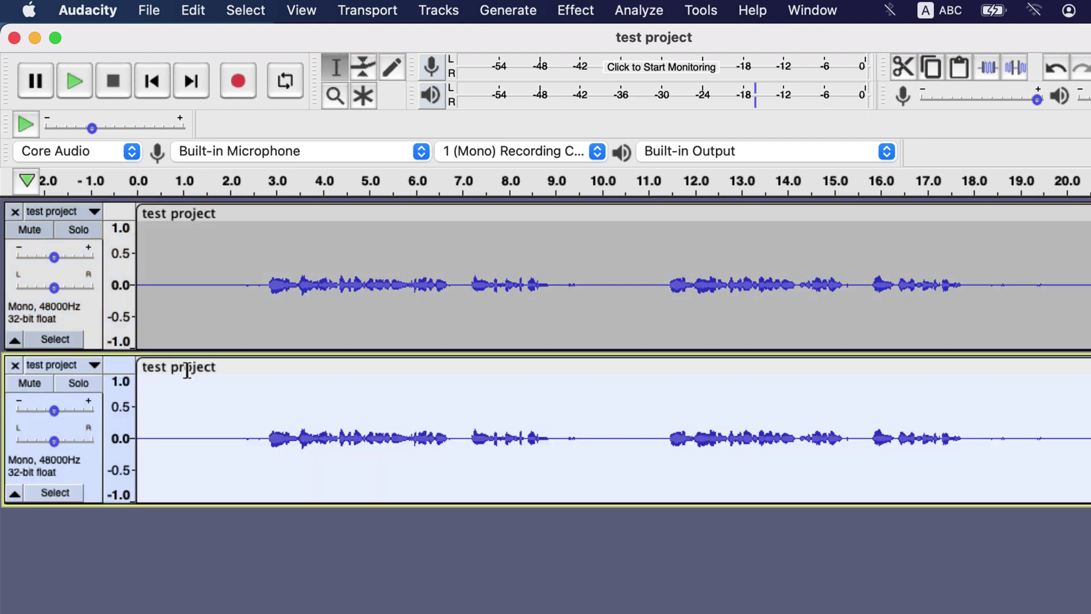
type("unedit")
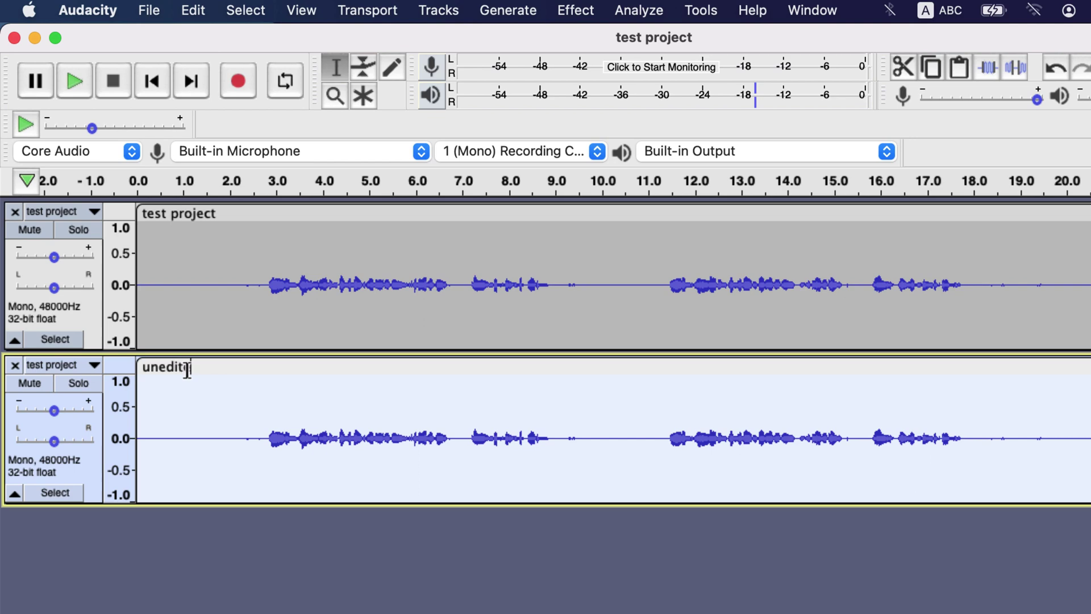
type("ed")
key("Return")
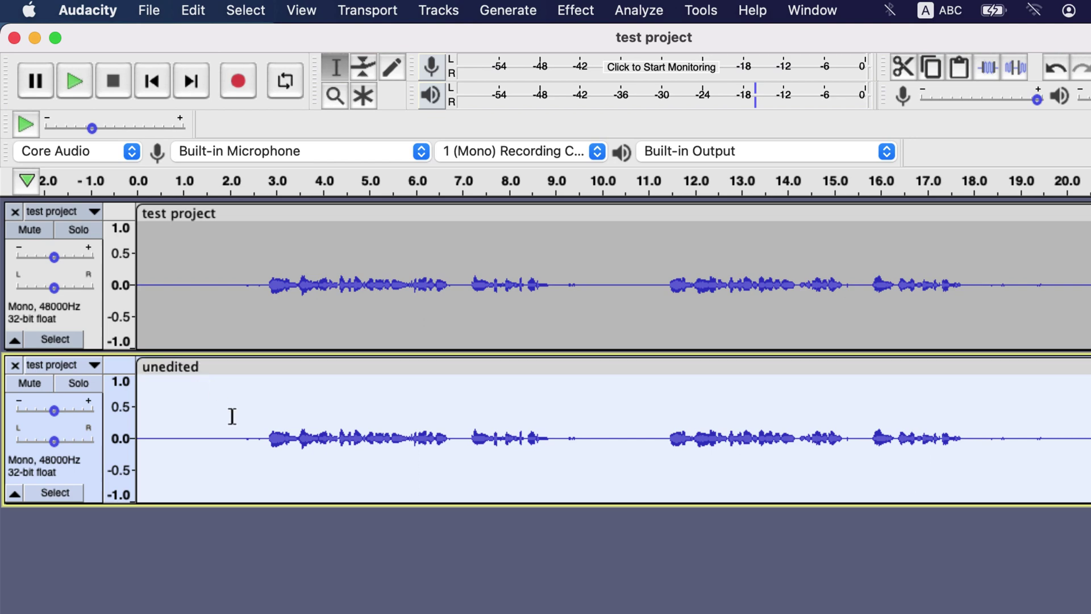
left_click(246, 300)
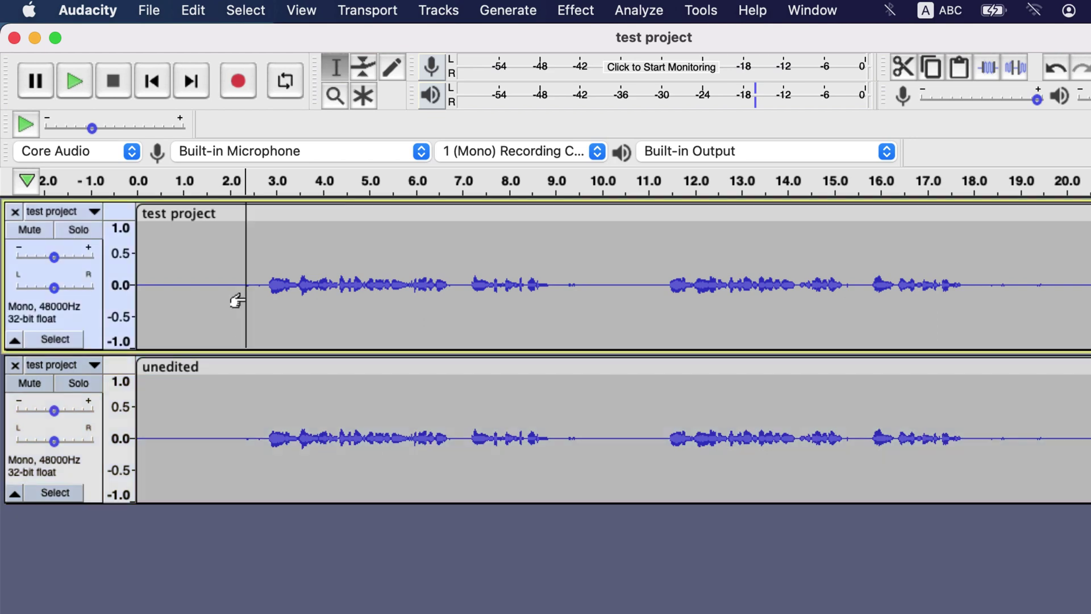
- Capture a Noise Reduction profile from the first 2.6 seconds of background noise in the top track
left_click_drag(259, 290, 112, 283)
left_click(569, 11)
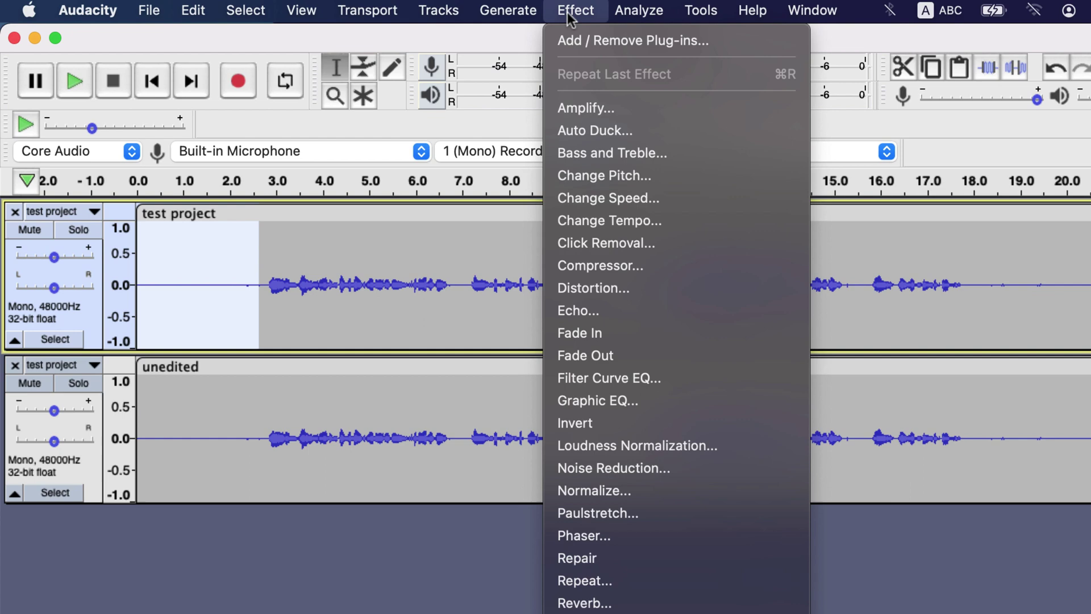
left_click(583, 470)
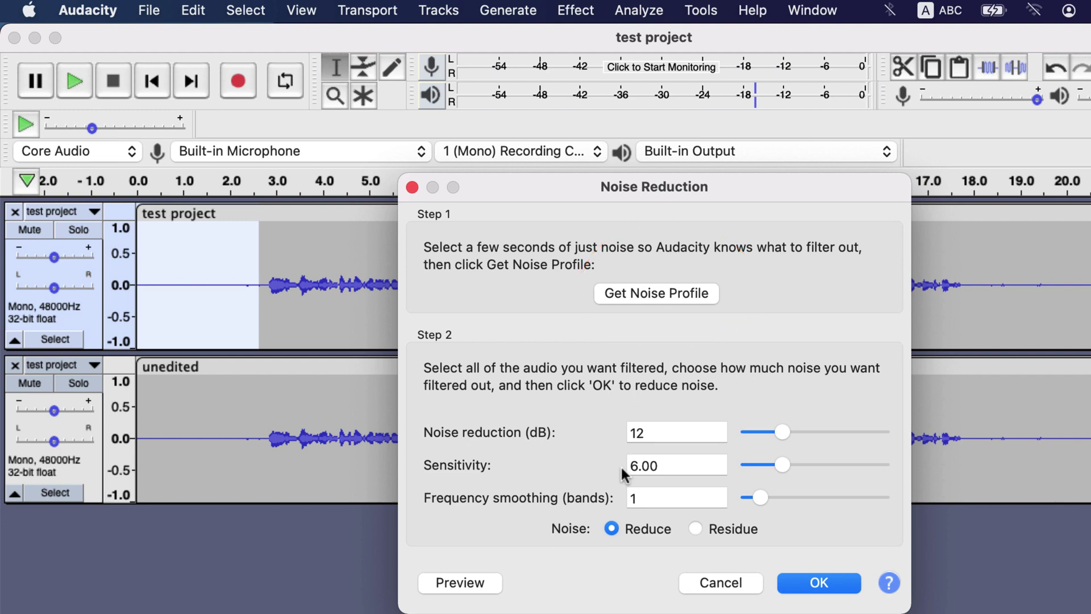
left_click(664, 296)
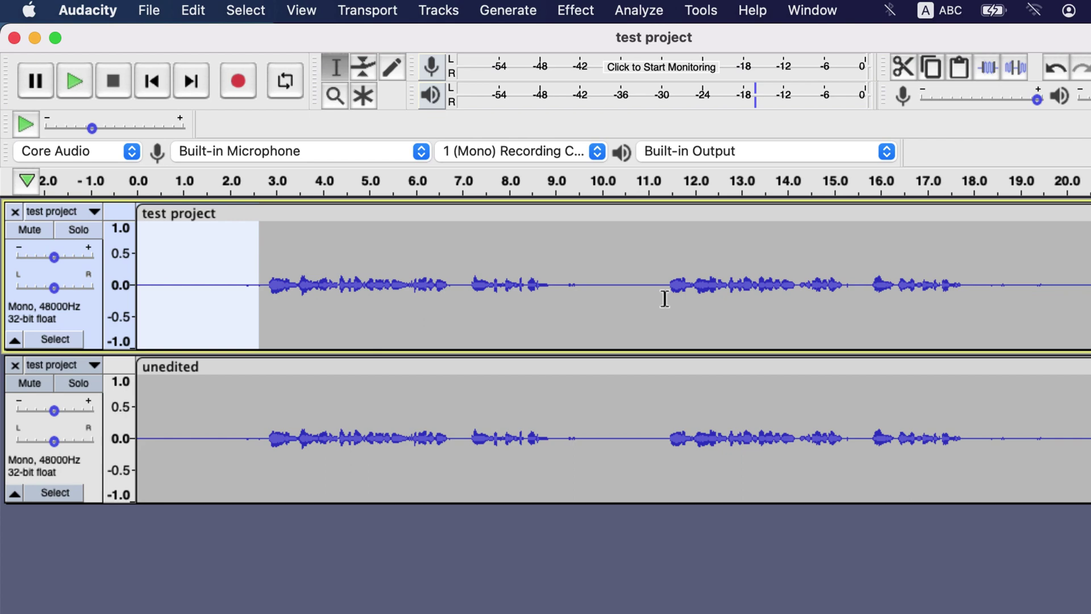
- Reopen Noise Reduction for the whole top clip, leaving the reduction amount at 12 dB
double_click(664, 299)
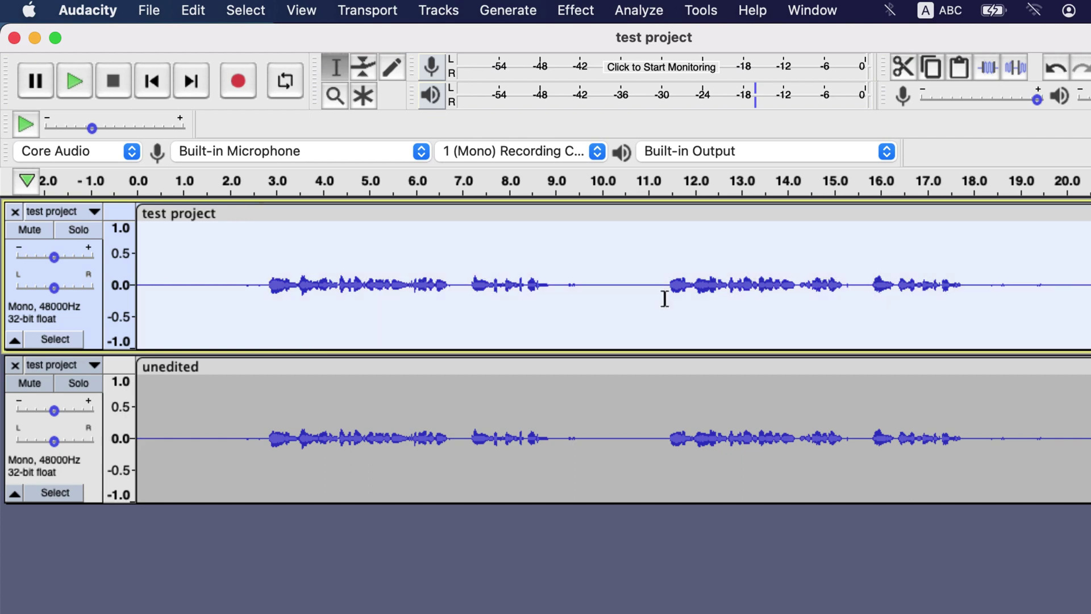
left_click(580, 17)
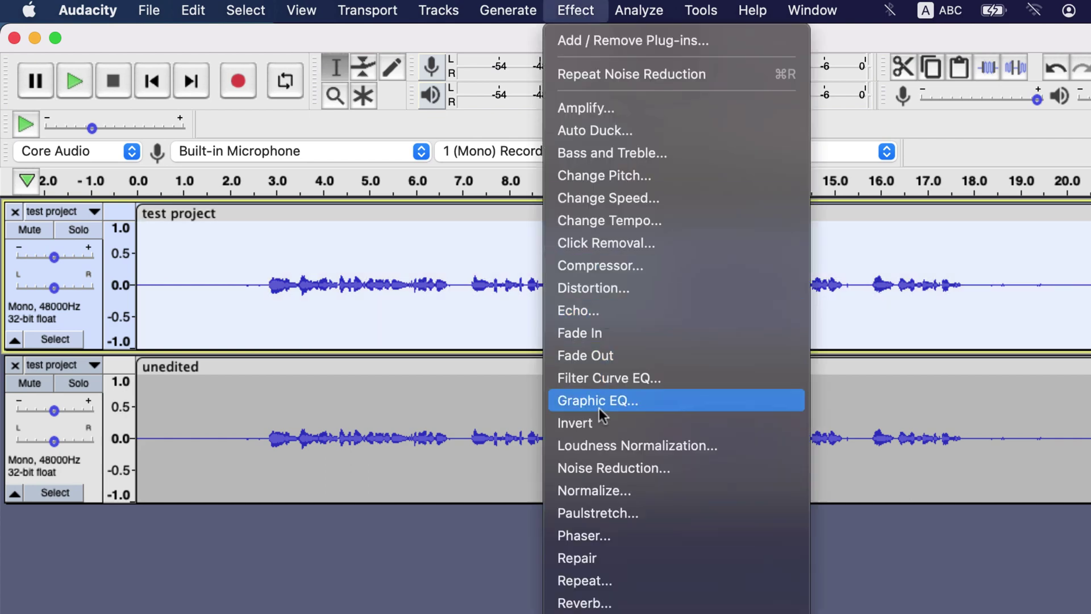
left_click(602, 469)
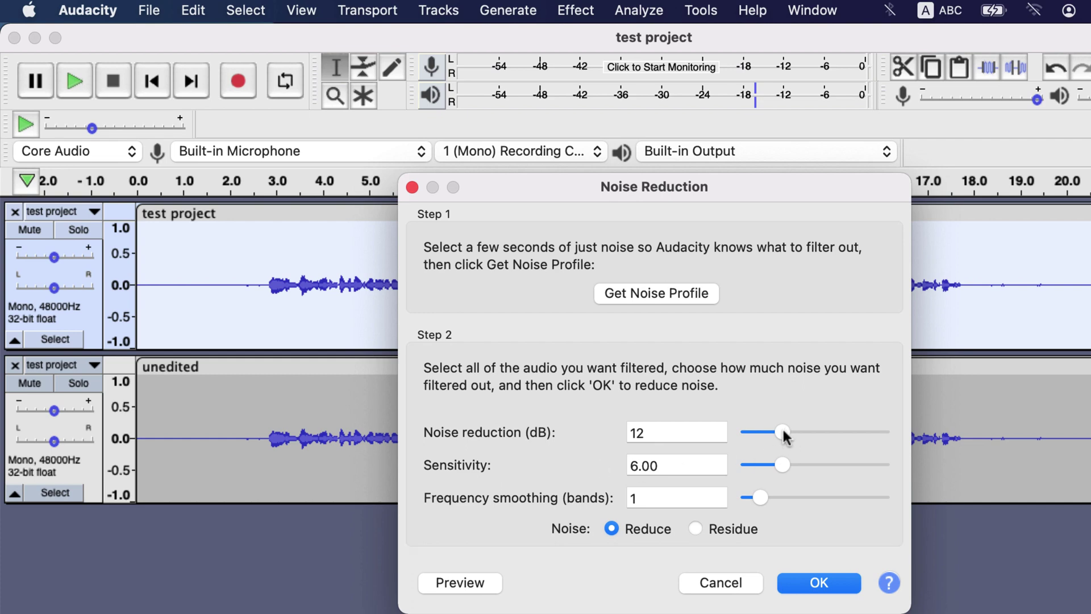
left_click_drag(783, 430, 820, 438)
left_click_drag(819, 432, 785, 438)
left_click_drag(783, 466, 834, 466)
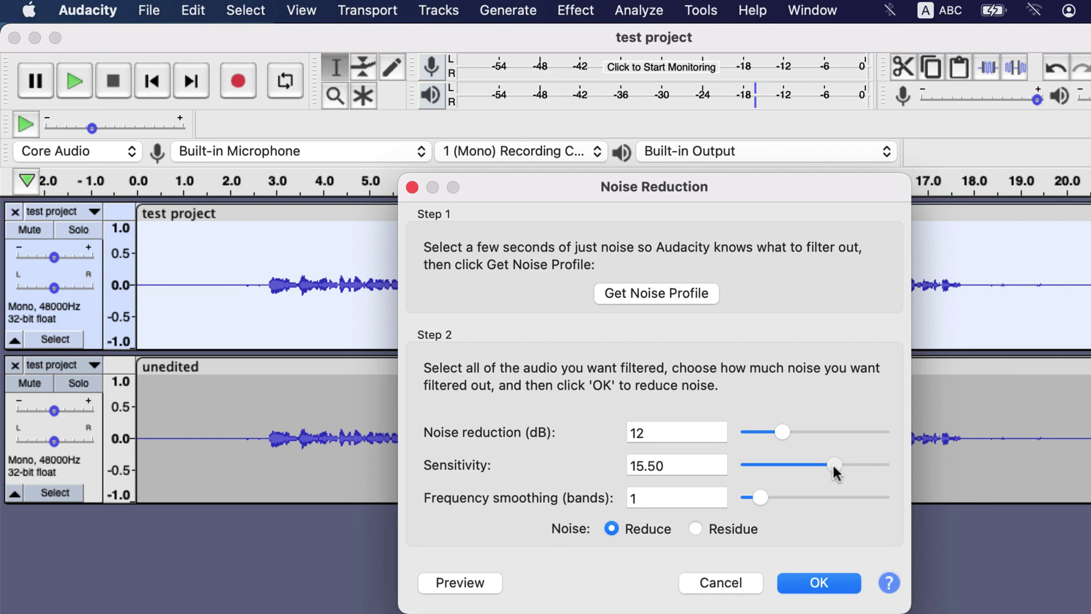
left_click_drag(833, 466, 738, 460)
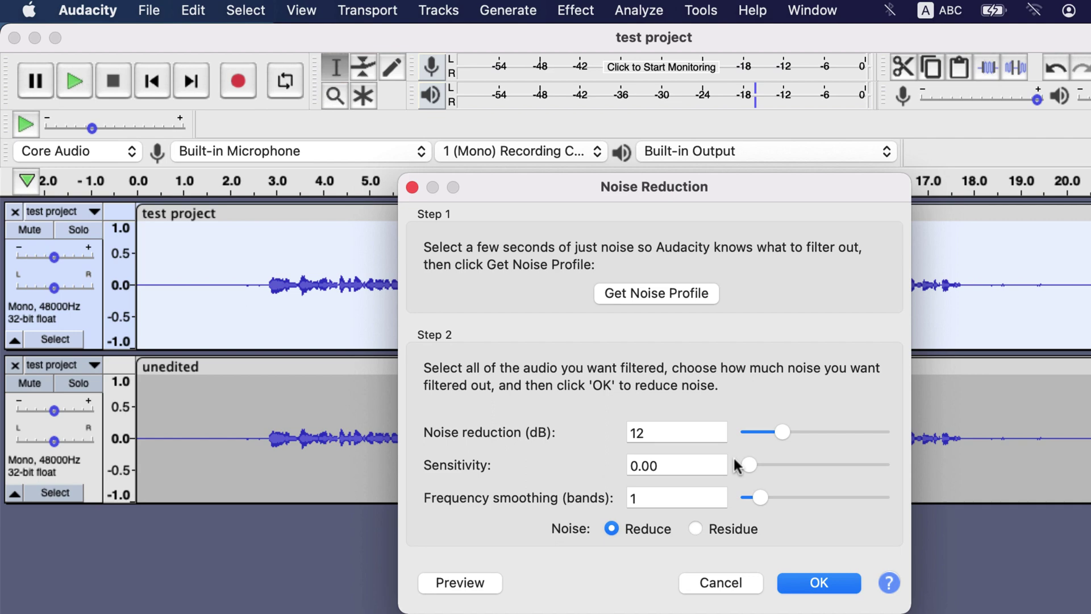
left_click_drag(749, 465, 780, 465)
- Apply noise reduction to the top track at 12 dB, sensitivity 6.00, frequency smoothing 1 band
left_click_drag(765, 499, 733, 498)
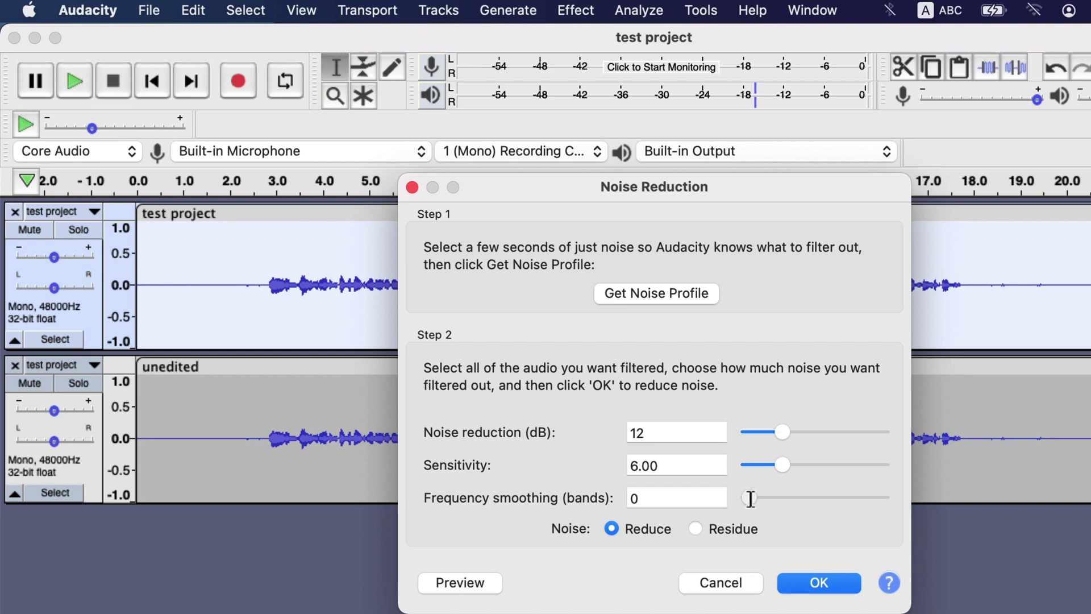
left_click_drag(755, 499, 761, 497)
left_click(830, 587)
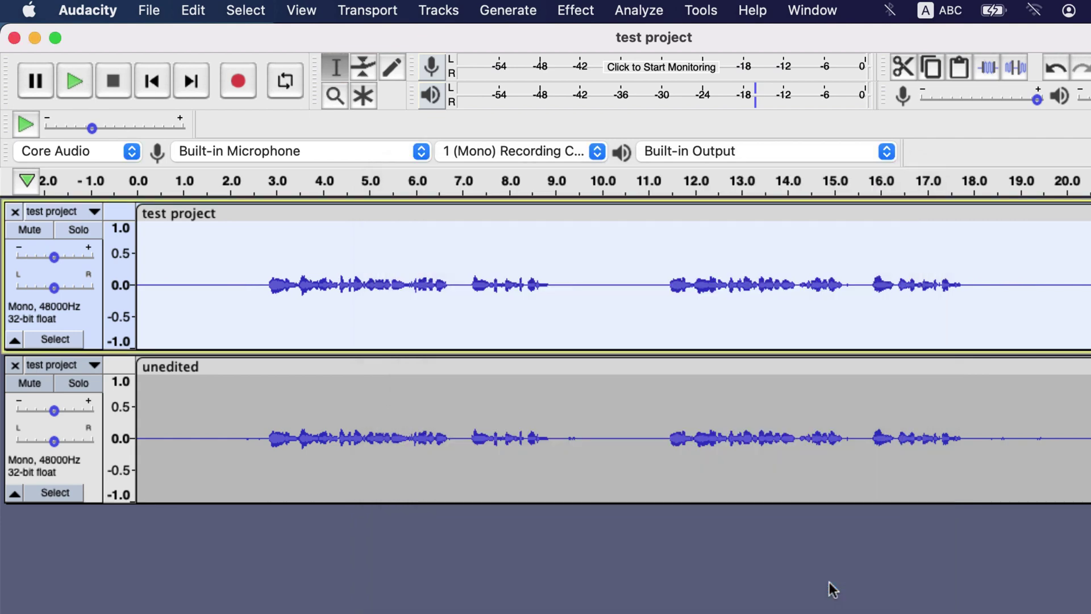
- Select the entire noise-reduced top clip and bring up the Normalize effect
left_click(636, 301)
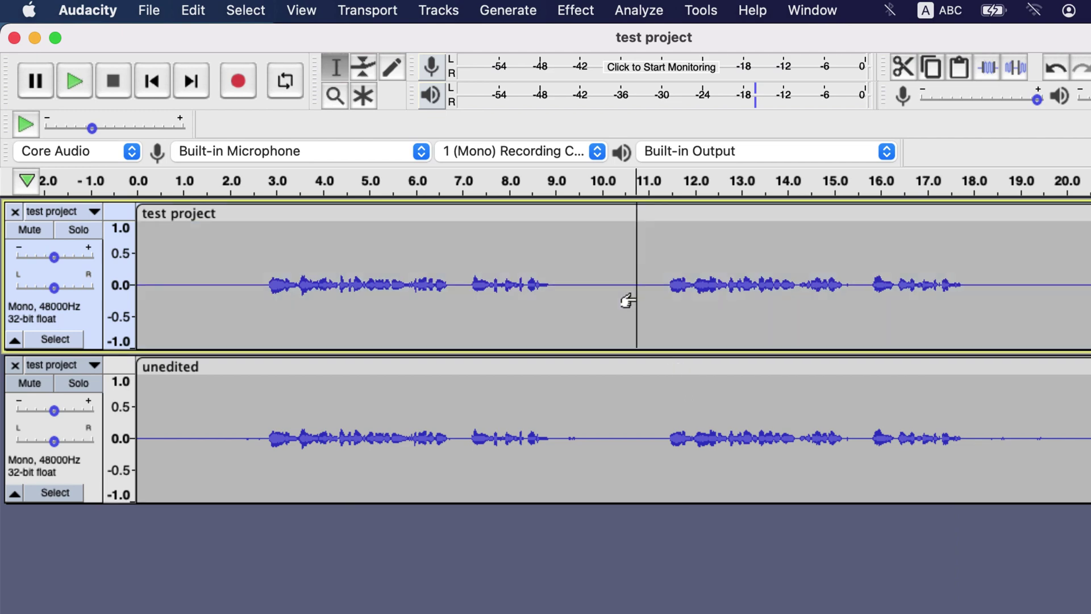
double_click(636, 299)
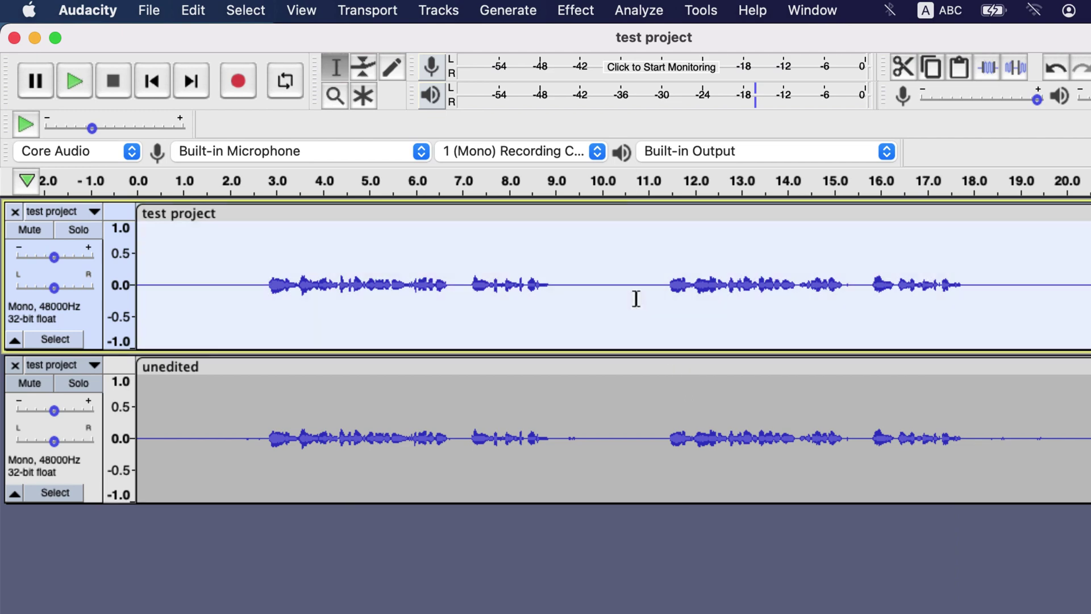
left_click(597, 11)
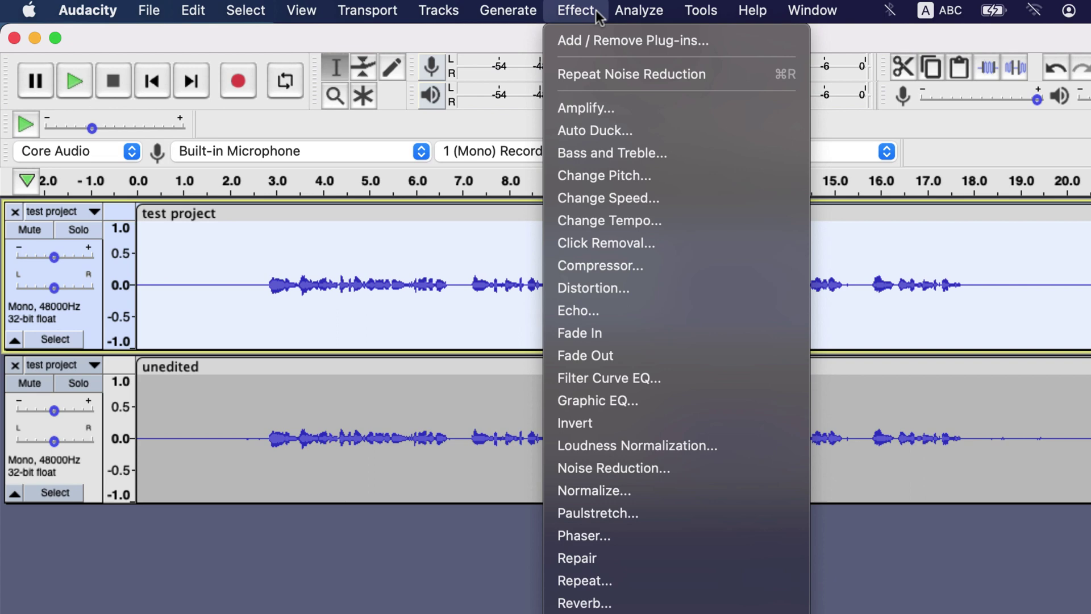
left_click(585, 492)
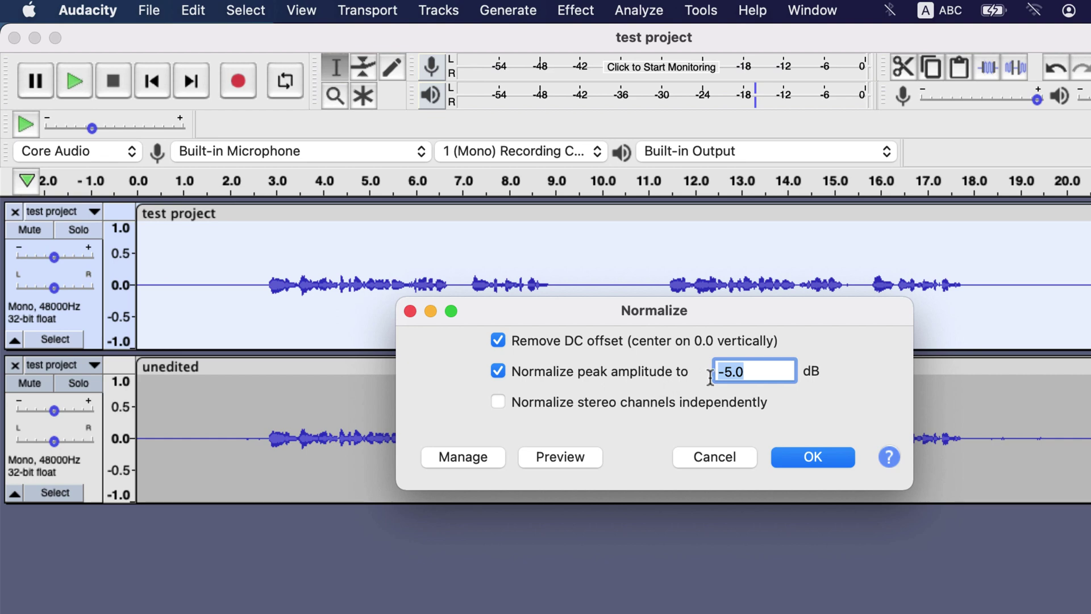
- Set the peak amplitude to -5 dB and apply Normalize with Remove DC offset kept on
double_click(765, 374)
key("BackSpace")
key("BackSpace")
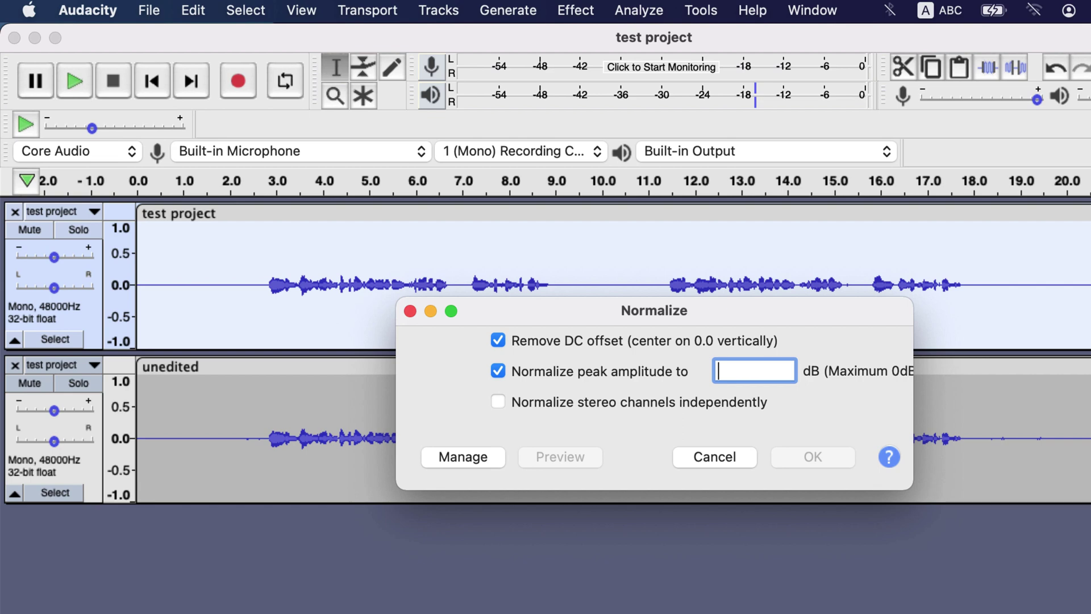
type("0")
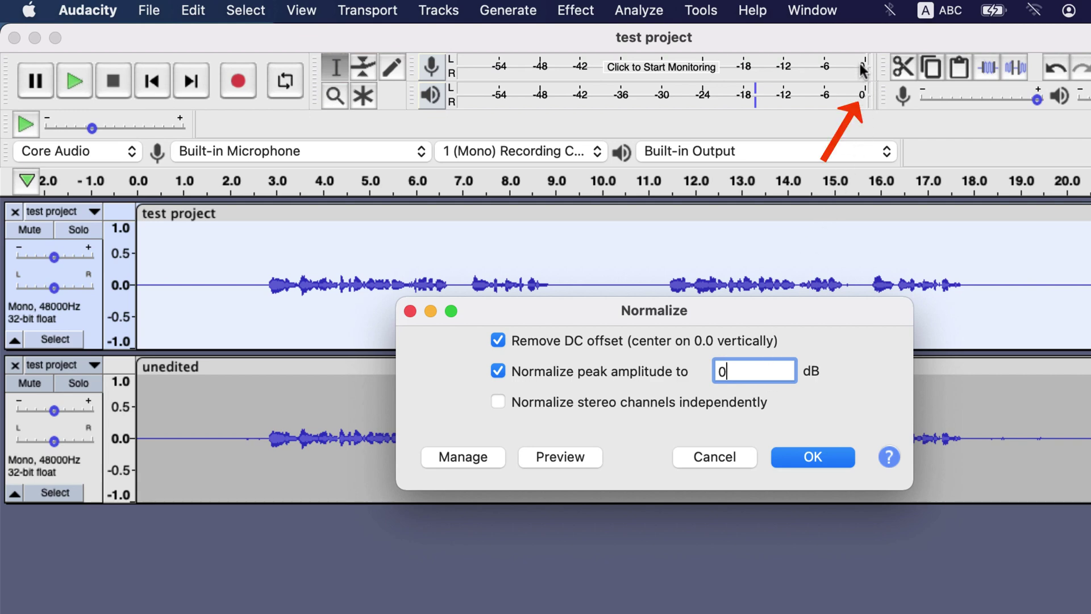
key("BackSpace")
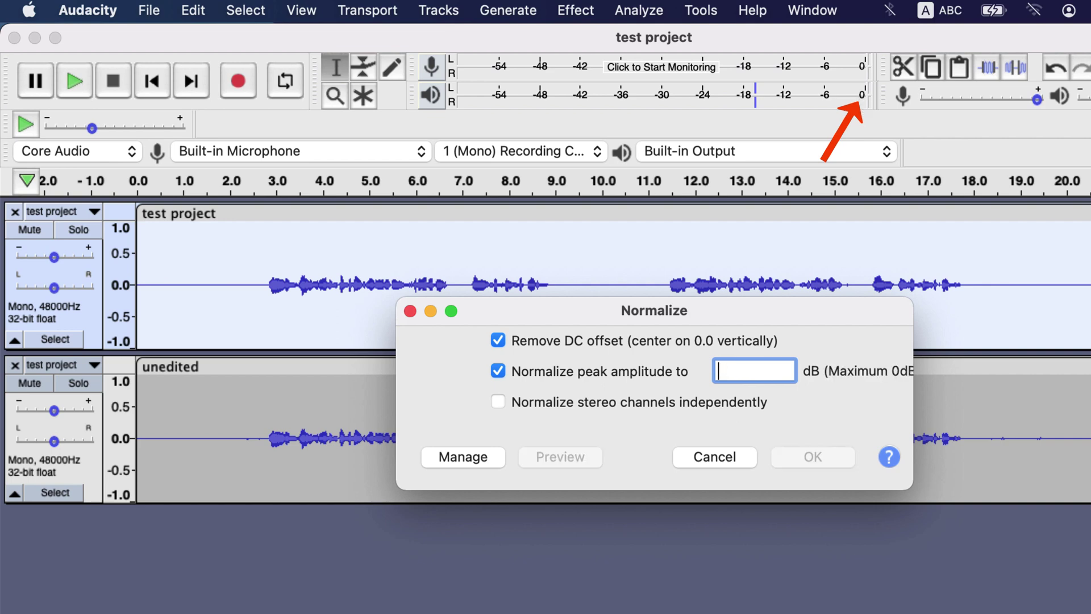
type("65")
key("BackSpace")
key("BackSpace")
type("-5")
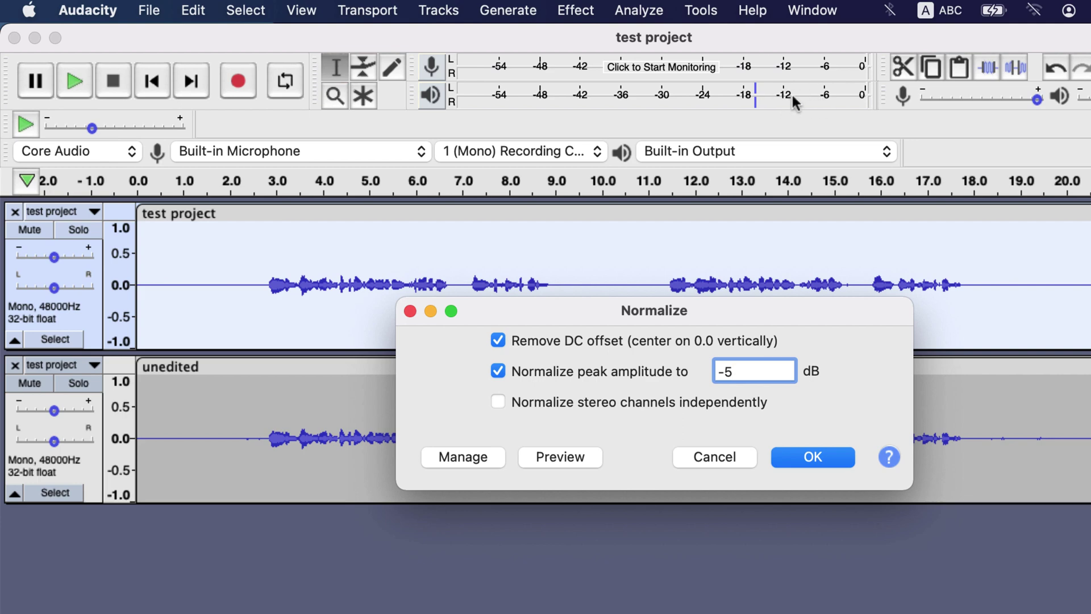
left_click(796, 458)
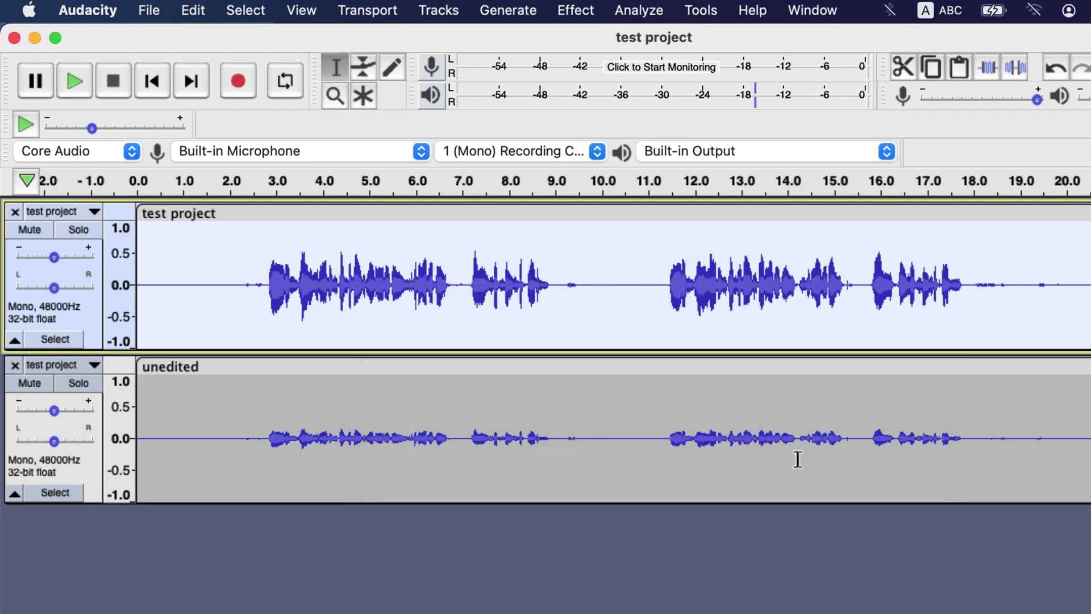
left_click(261, 285)
left_click_drag(261, 285, 233, 284)
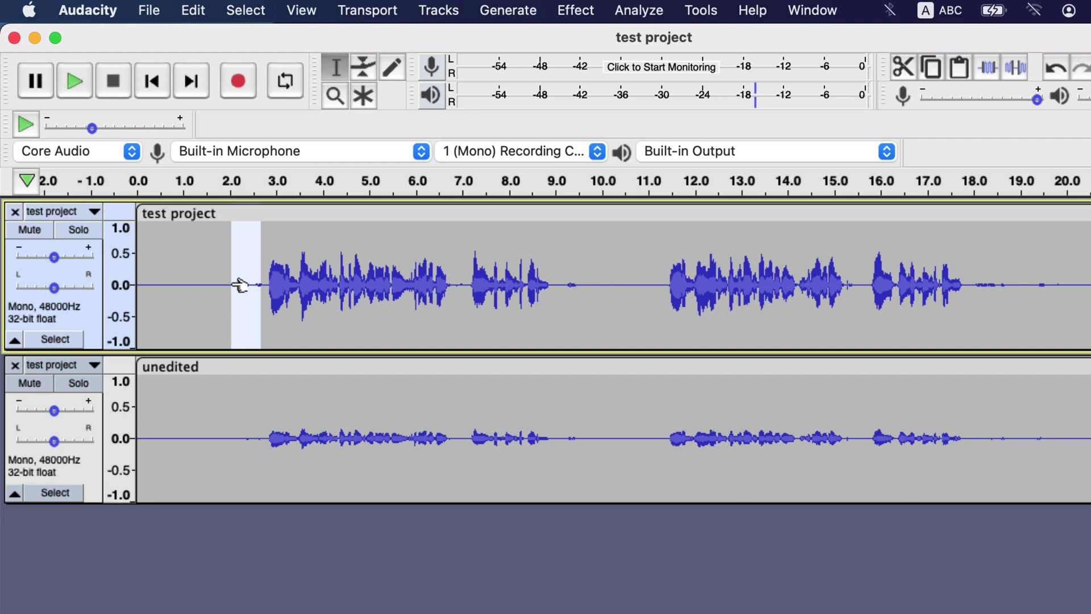
left_click(558, 287)
left_click(600, 287)
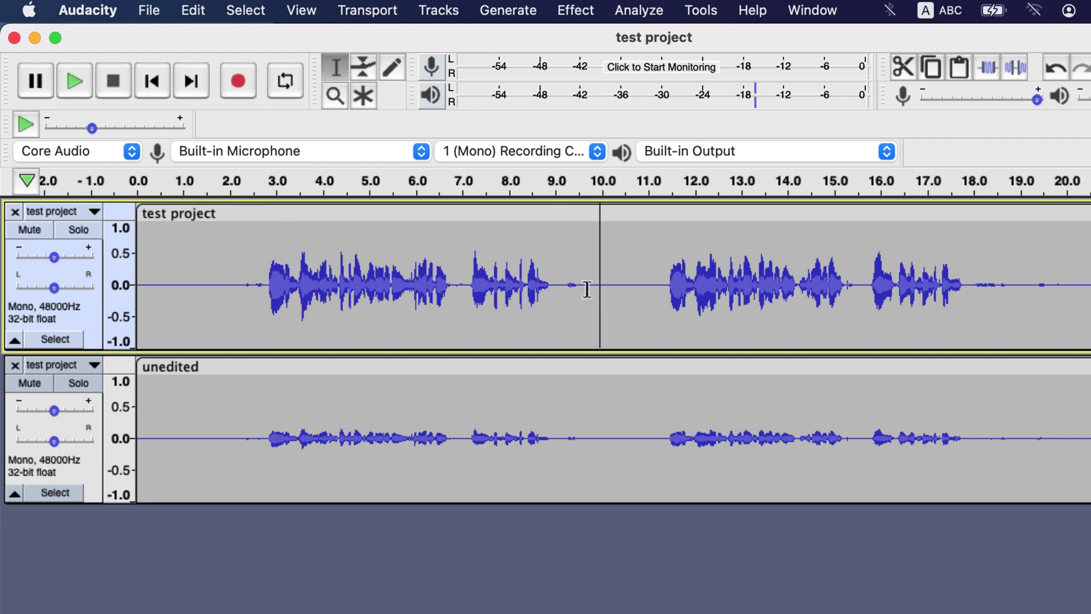
left_click_drag(587, 289, 564, 283)
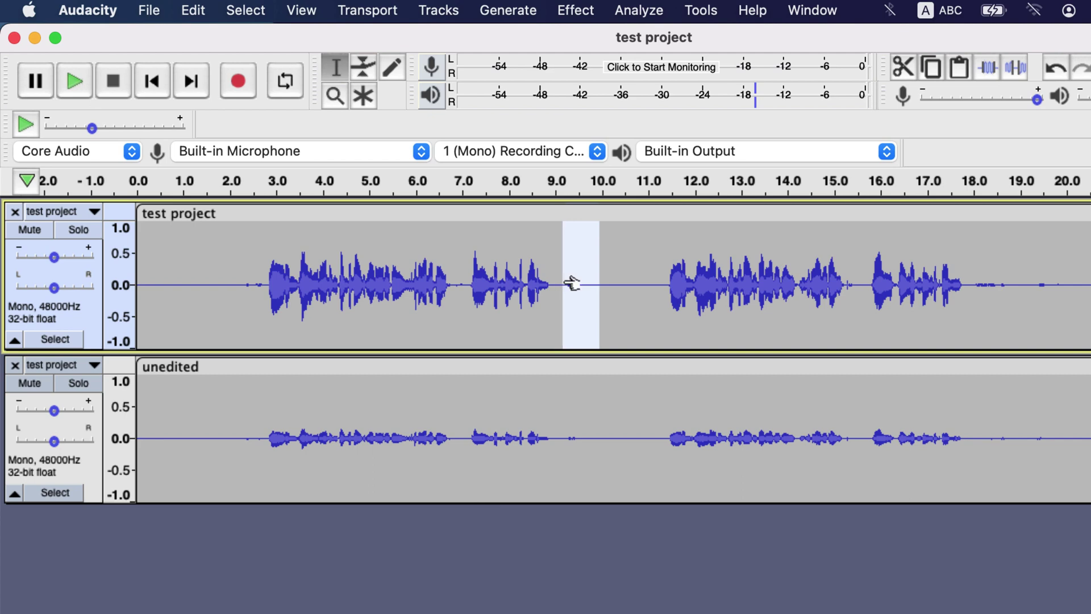
left_click(215, 265)
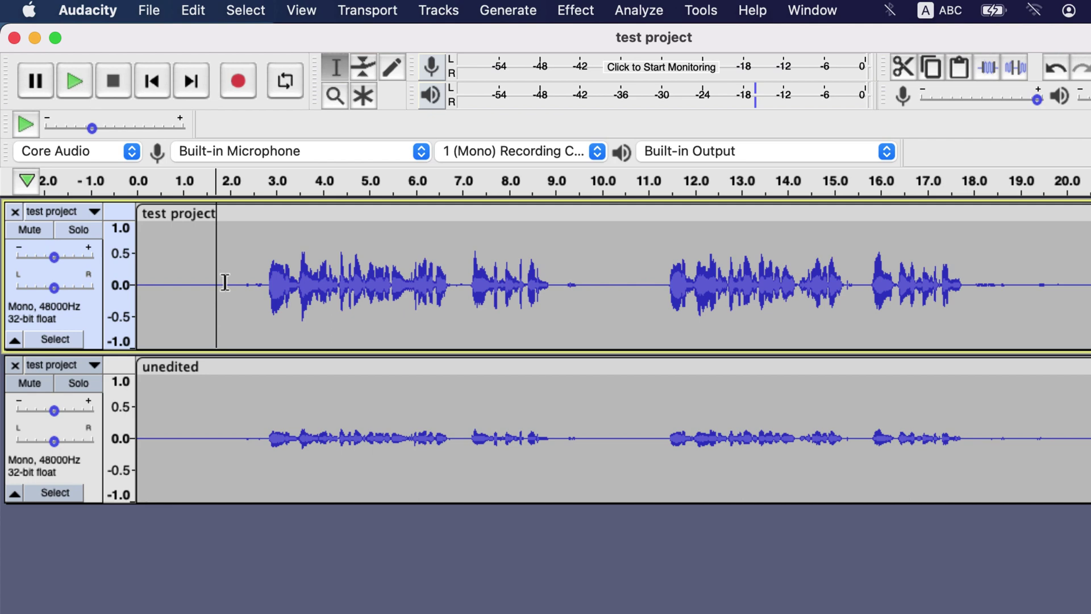
left_click(142, 282)
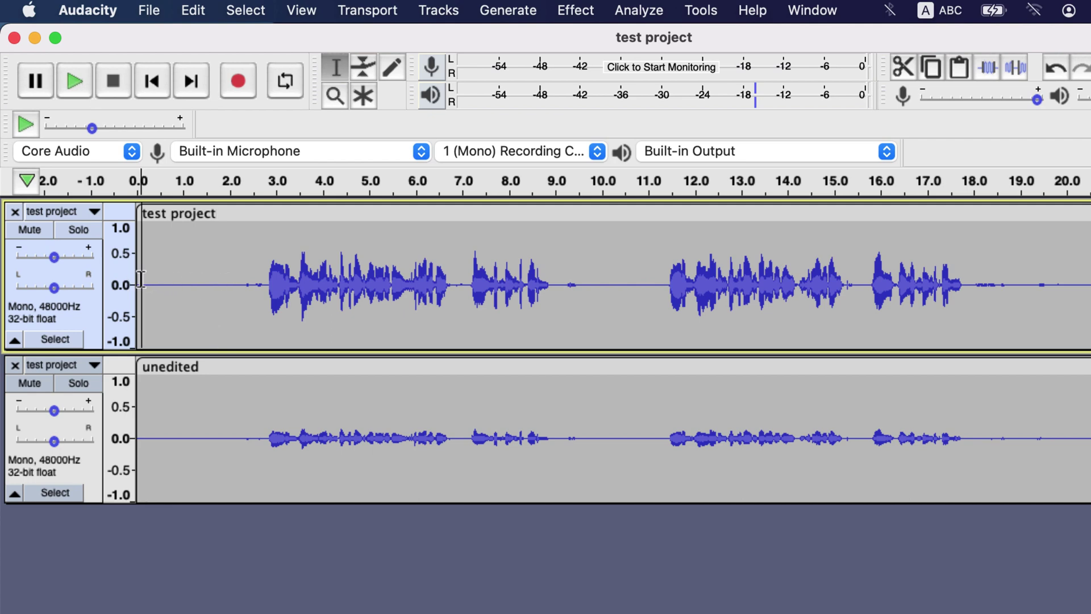
- Solo the noise-reduced test project track and play it back
left_click(78, 230)
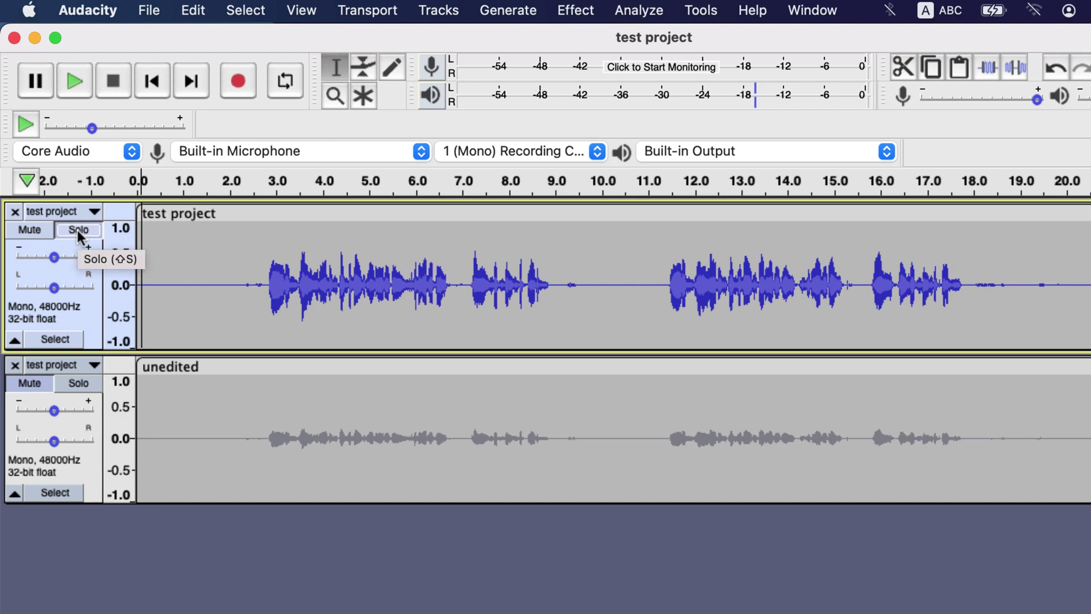
key("space")
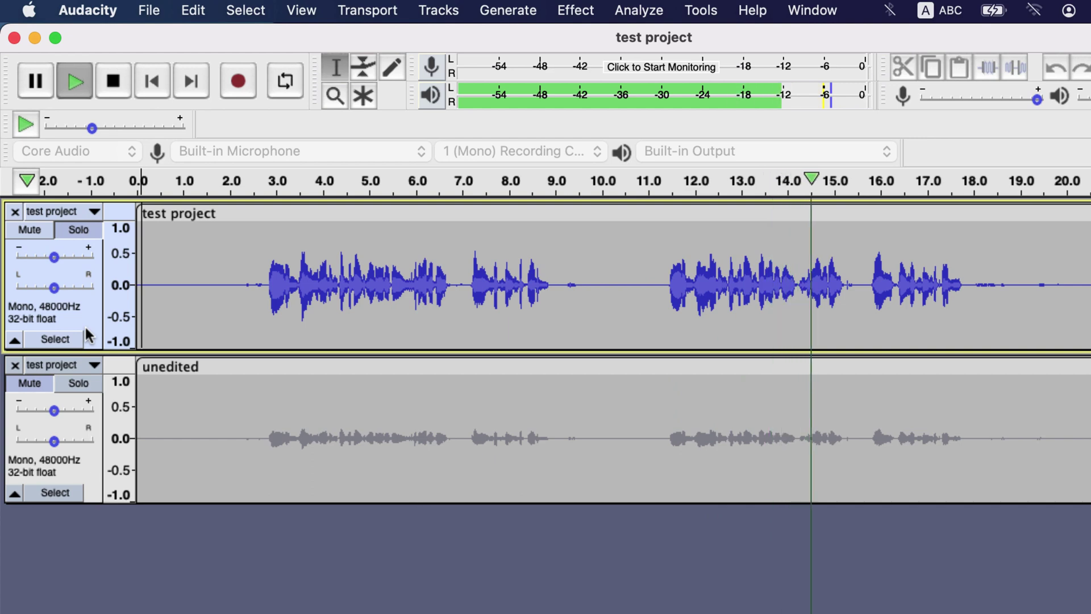
key("space")
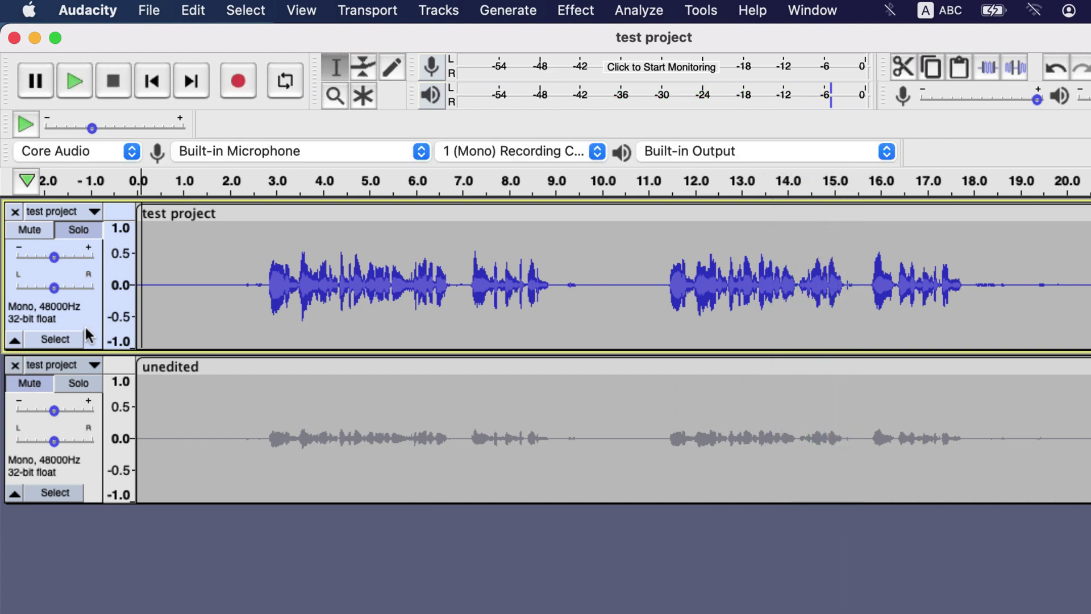
- Solo the unedited track instead and play it back for comparison
left_click(86, 386)
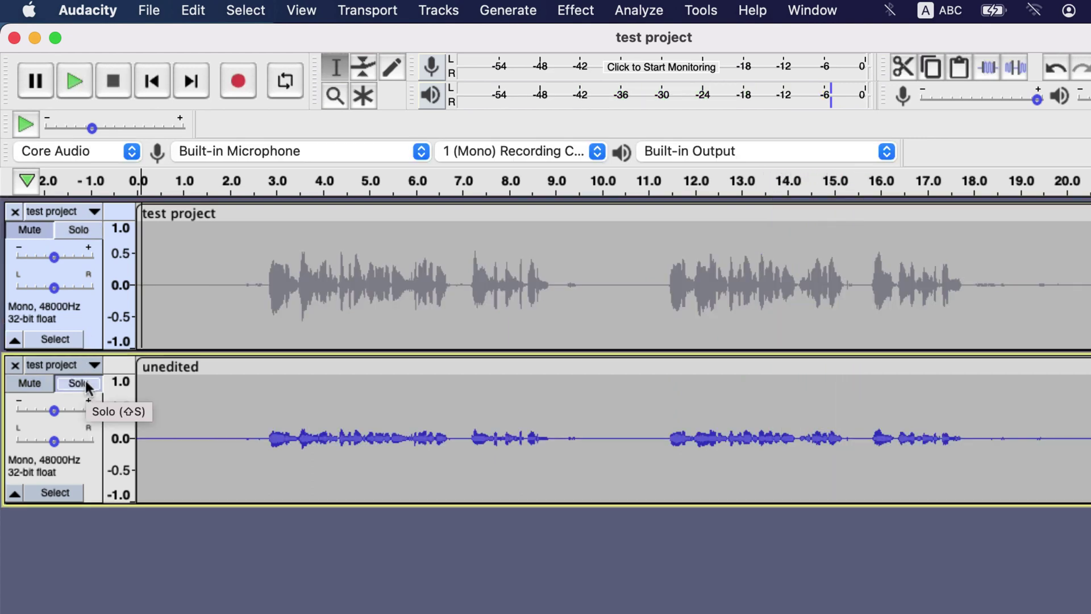
key("space")
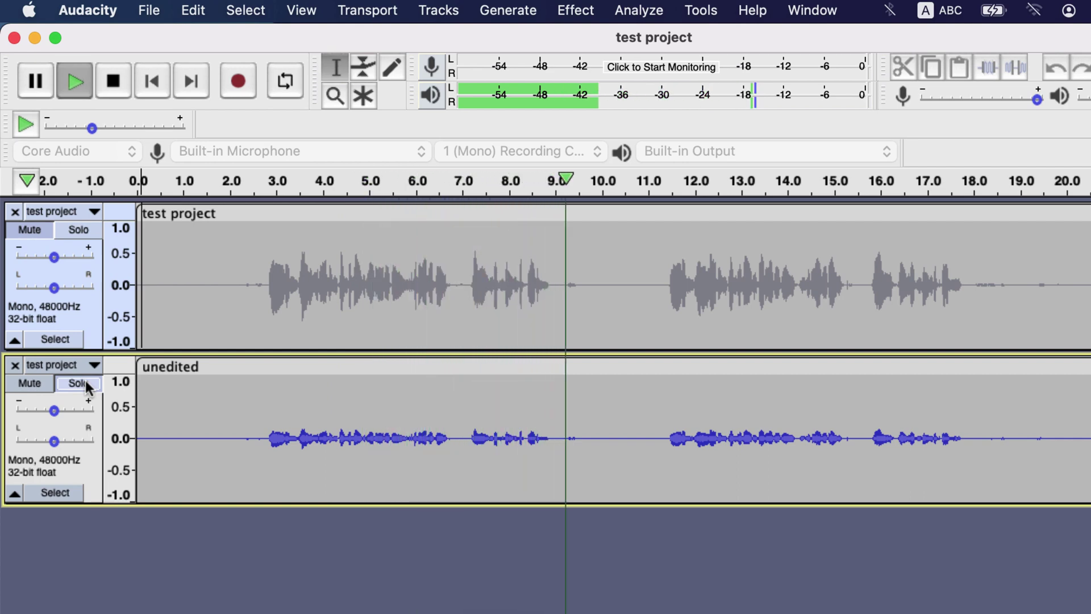
key("space")
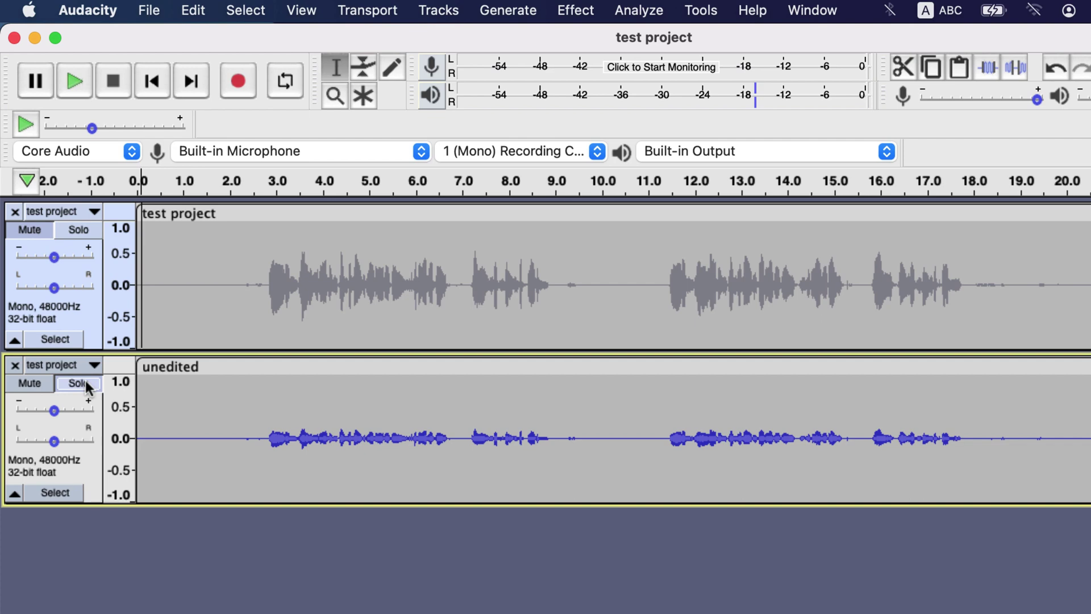
- Select the unedited track and apply Normalize with the same -5.0 dB peak amplitude
left_click(195, 417)
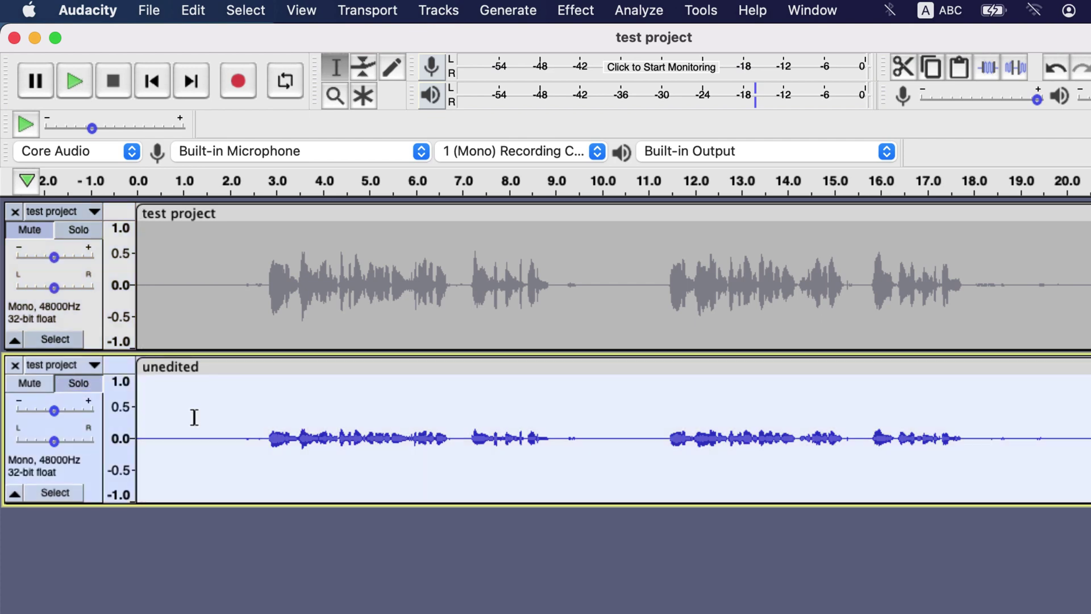
left_click(575, 11)
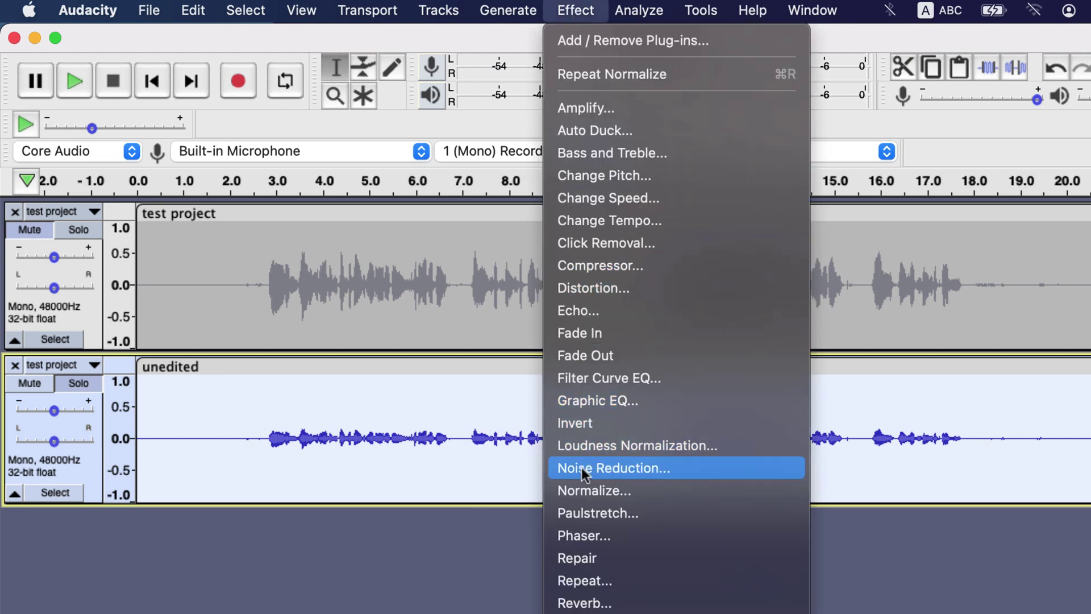
left_click(585, 490)
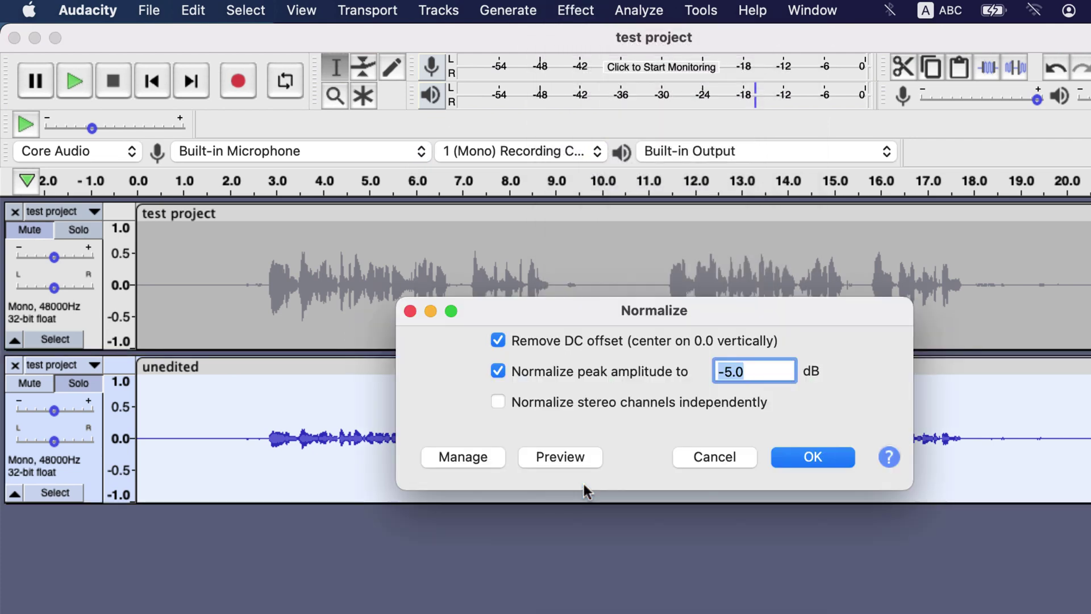
left_click(825, 459)
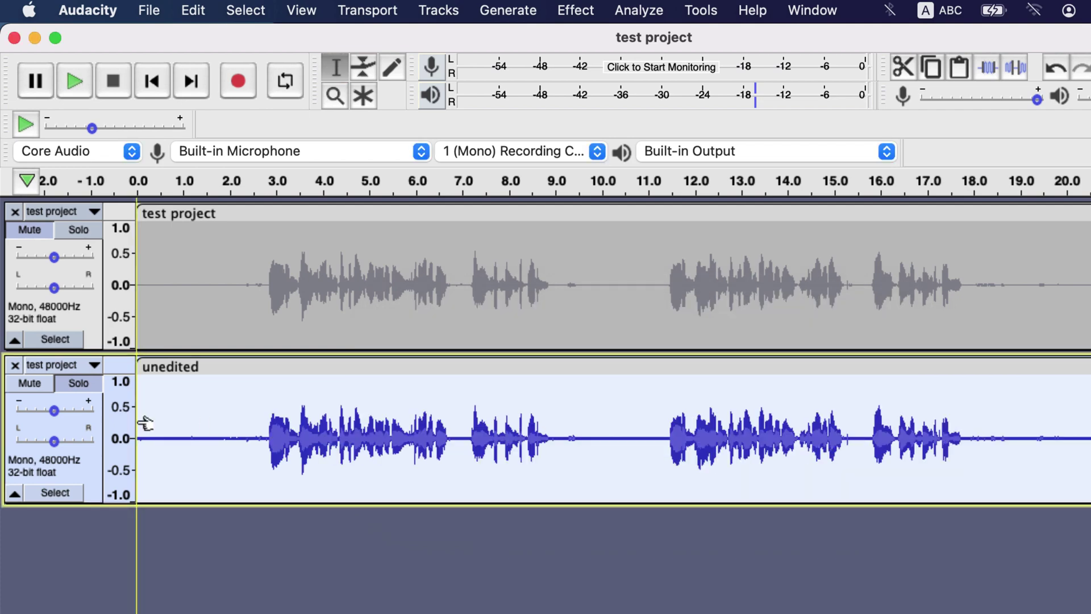
- Play the normalized unedited track, then solo the test project track and play it
key("space")
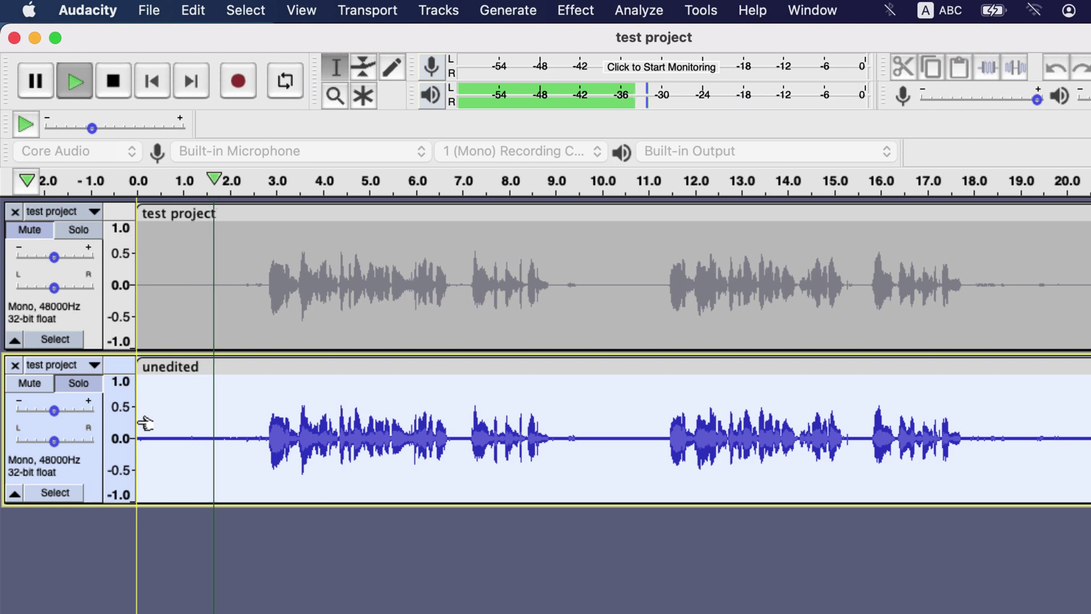
key("space")
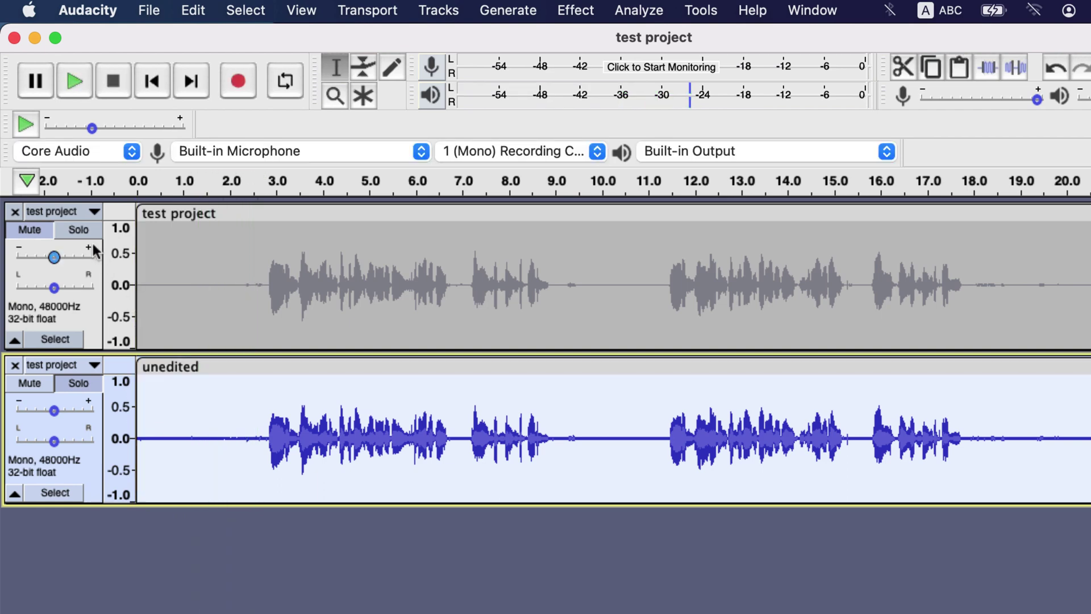
left_click(81, 230)
key("space")
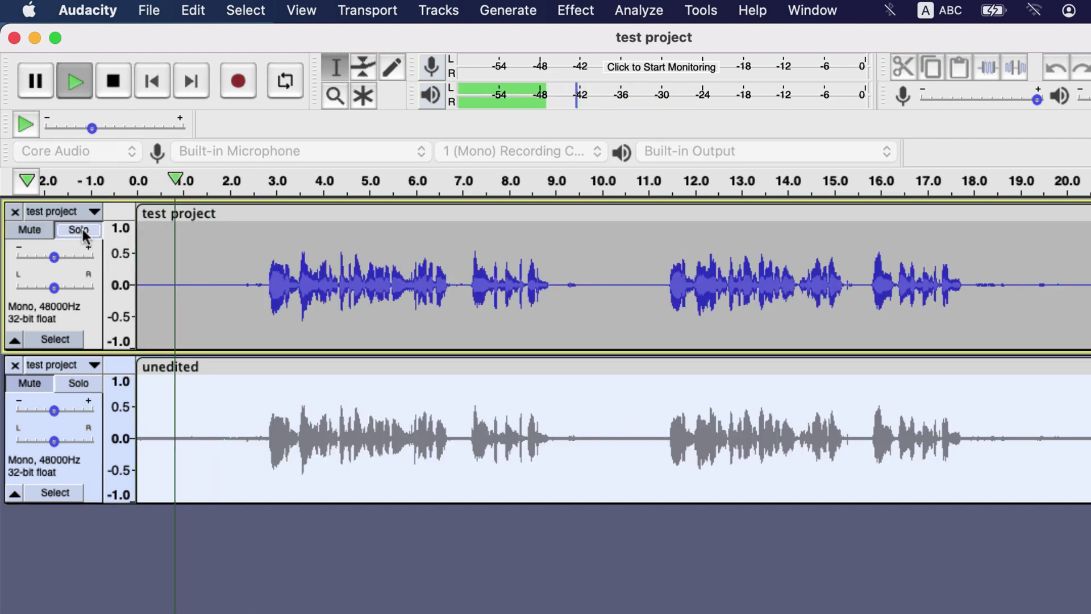
key("space")
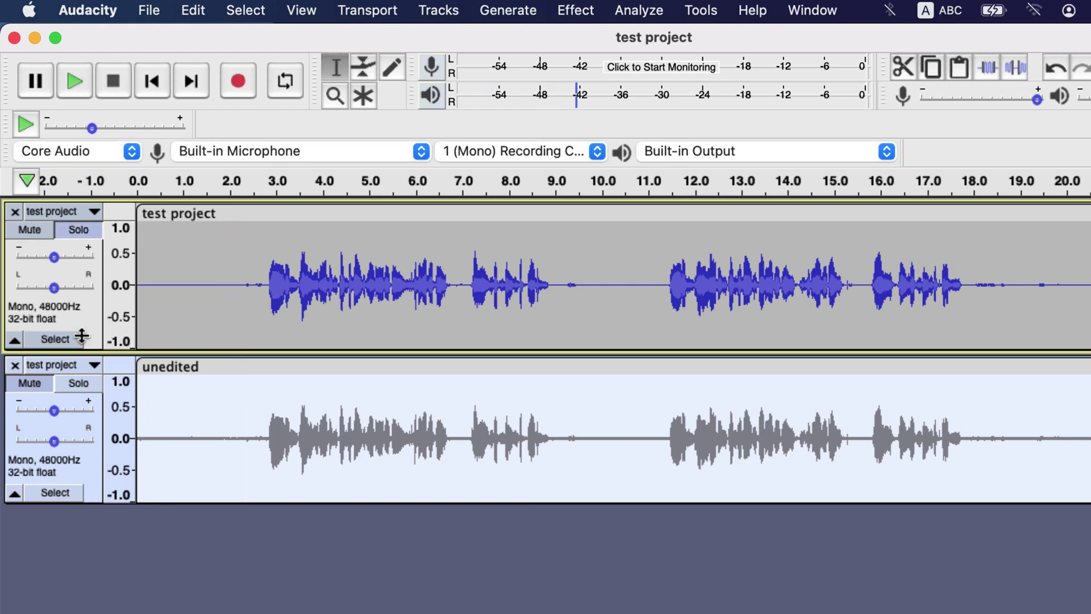
- Play from just before the speech, switching solo between the unedited and test project tracks
left_click(81, 384)
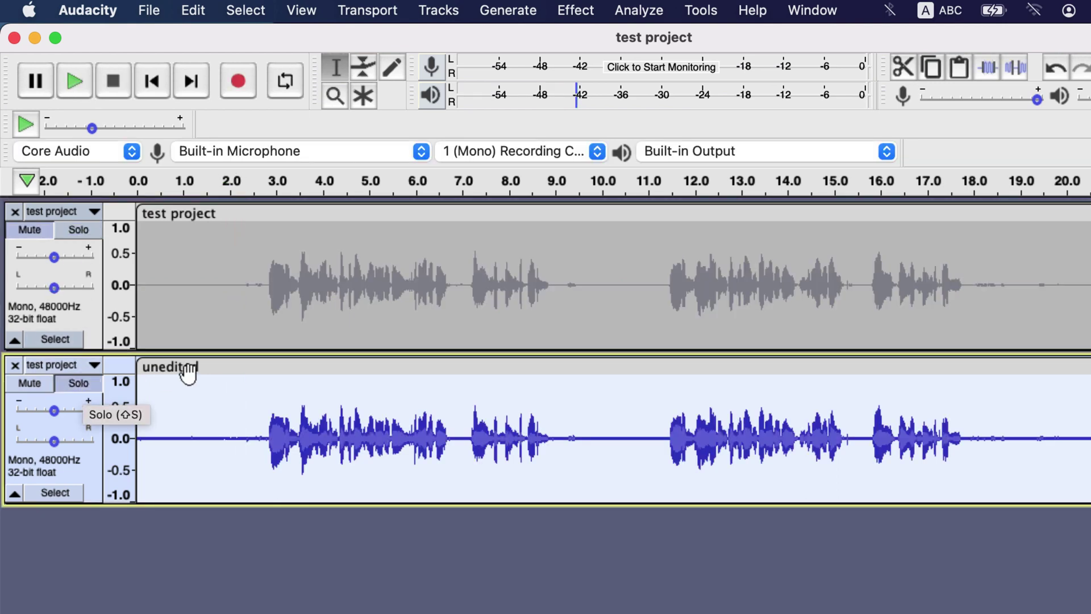
left_click(256, 406)
key("space")
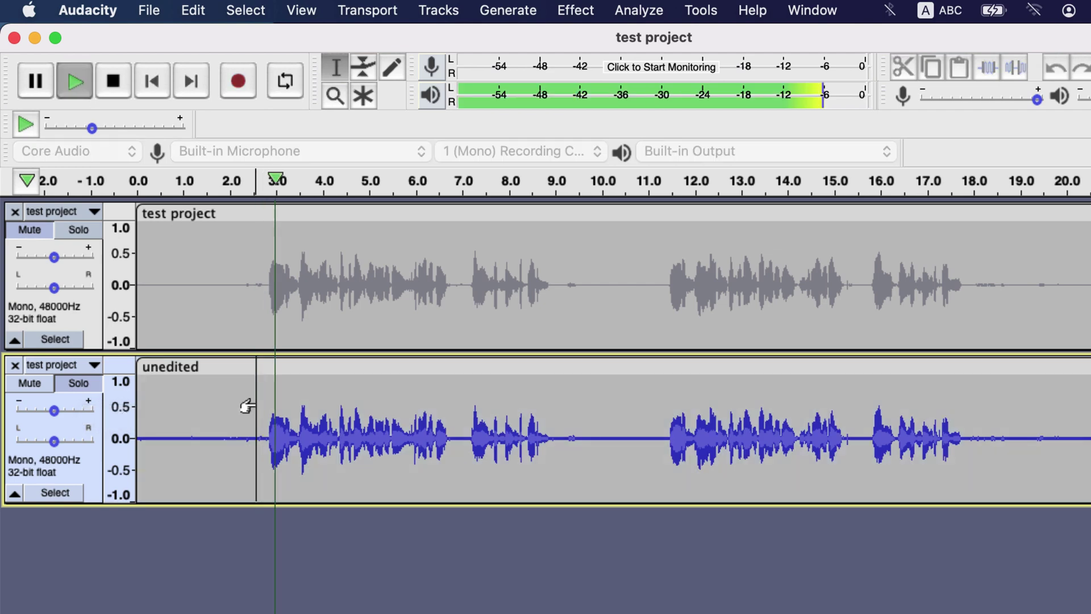
left_click(79, 232)
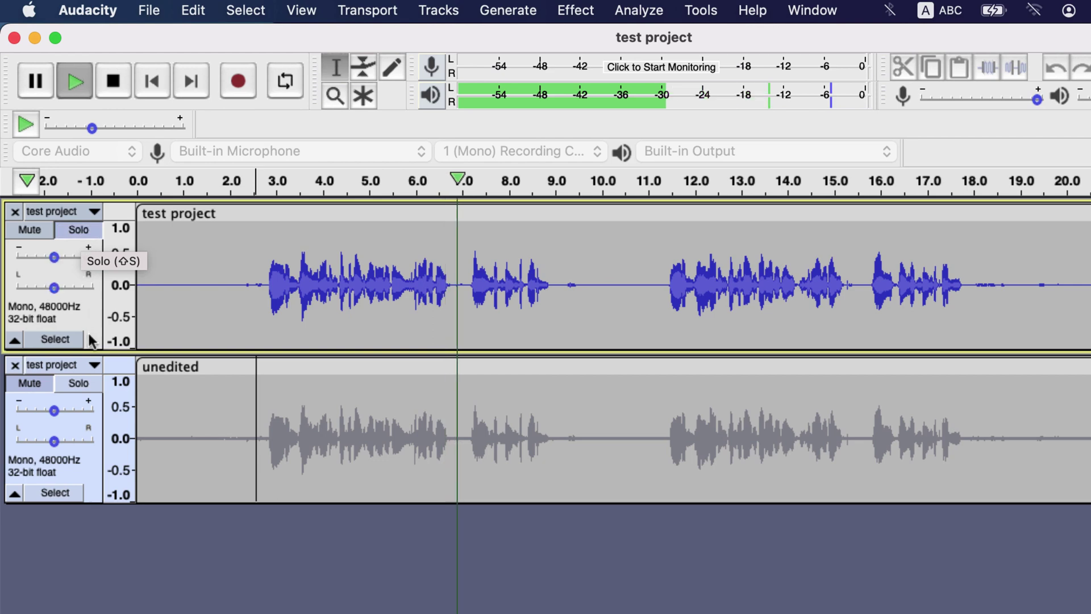
left_click(80, 383)
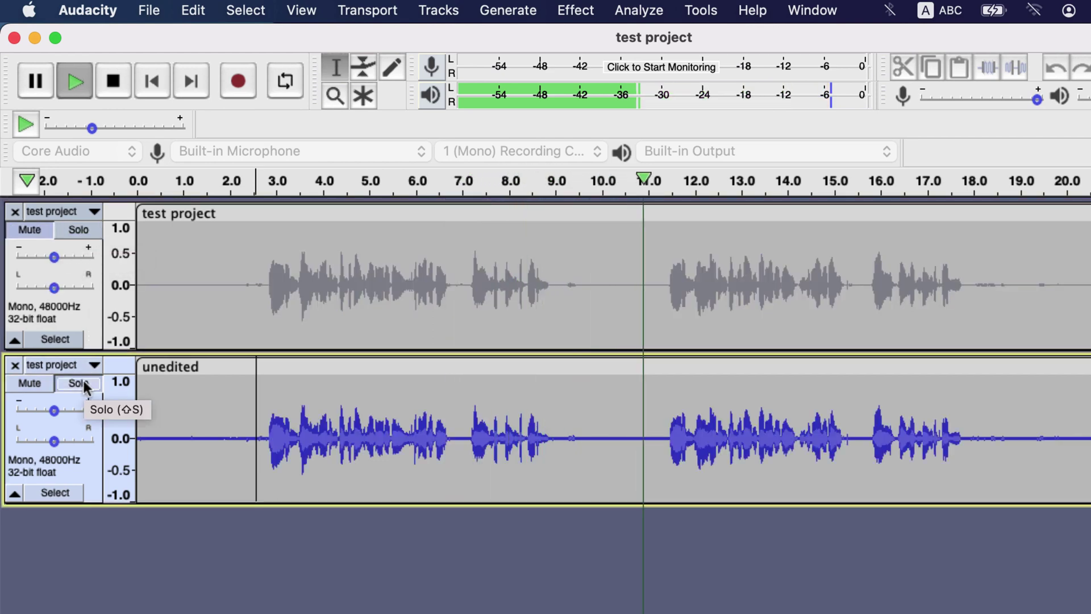
left_click(88, 233)
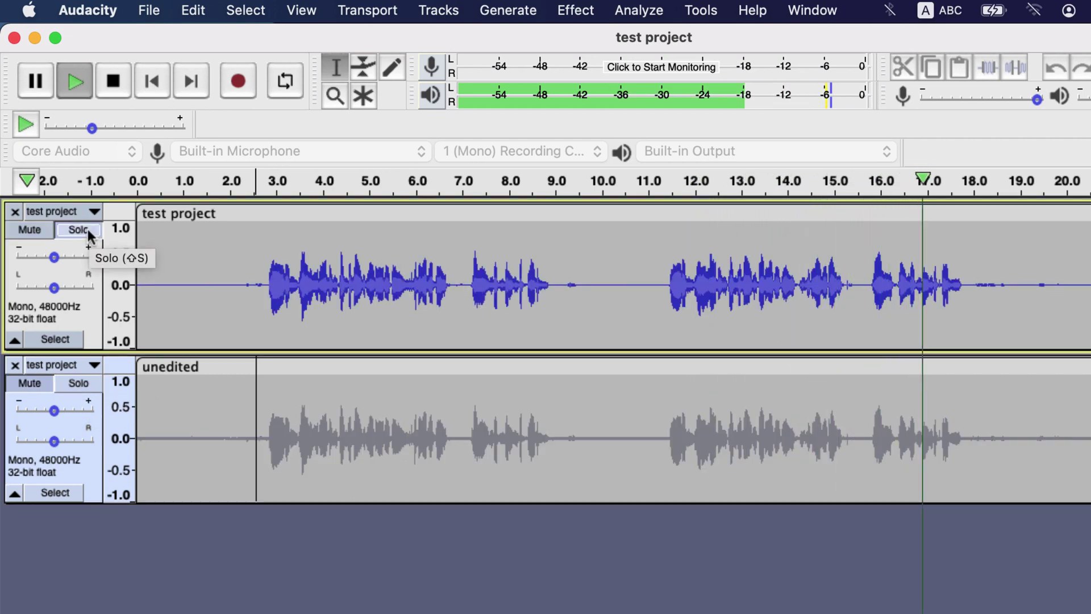
- Stop playback in Audacity, leaving the noise-reduced track soloed
key("space")
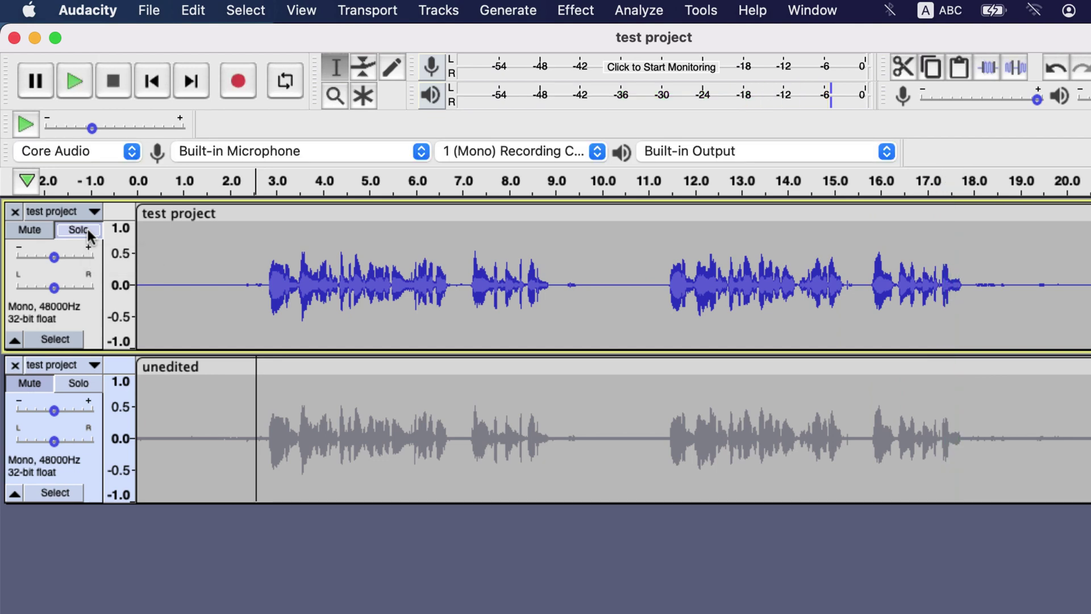